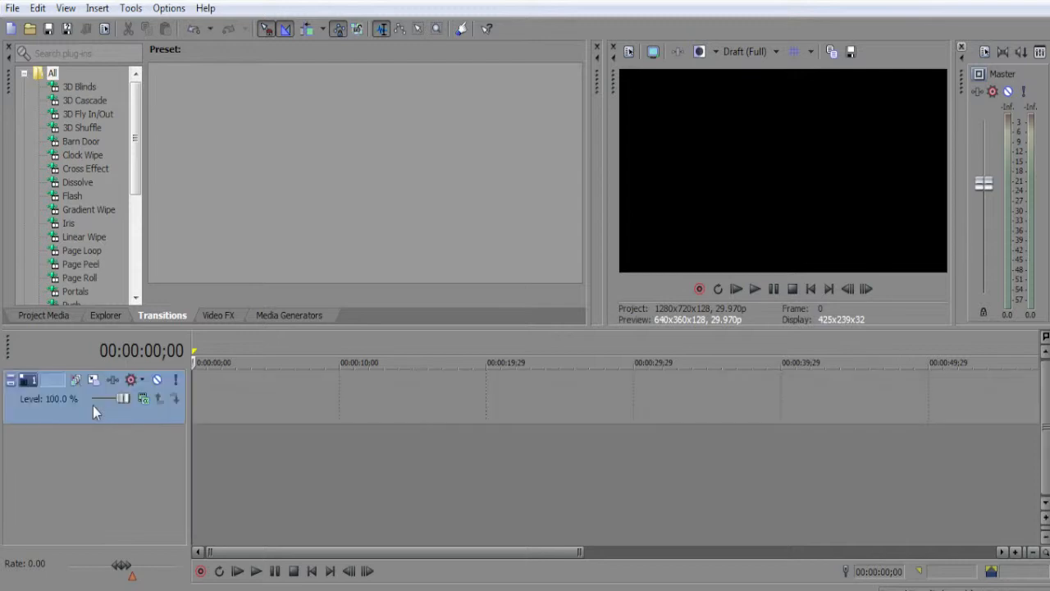
key("ctrl+shift+q")
key("ctrl+shift+q")
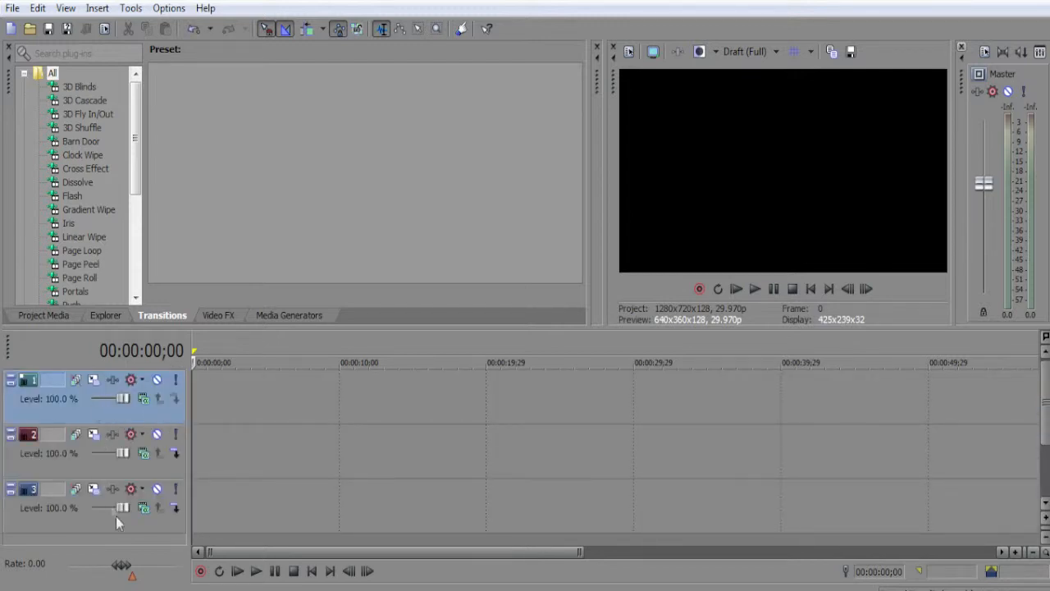
left_click(107, 316)
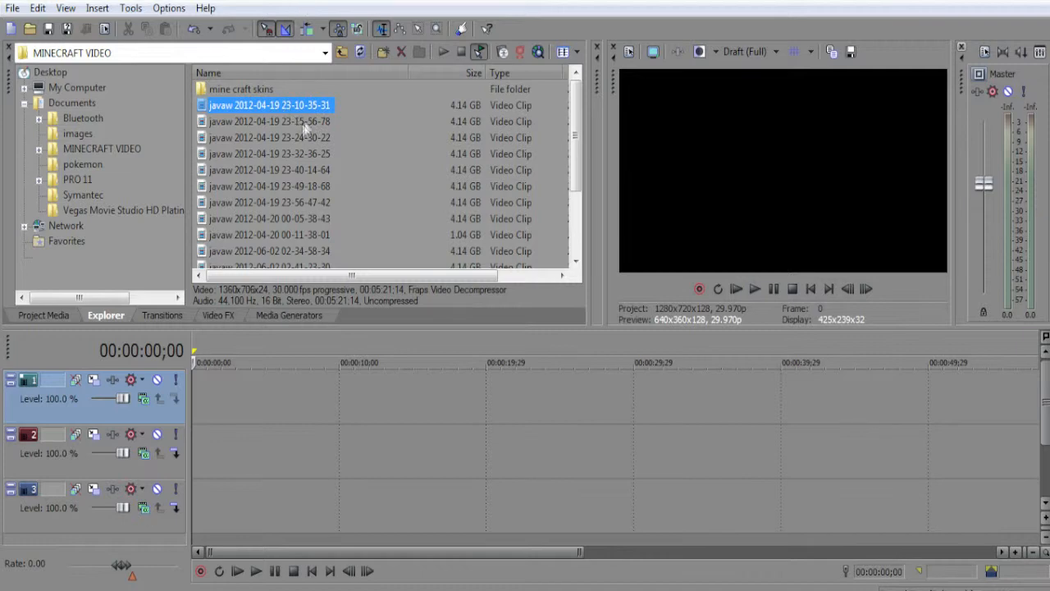
left_click_drag(292, 122, 210, 479)
Remove the clip's audio from its group, then delete the audio event and its track, keeping only the video
right_click(283, 515)
mouse_move(397, 364)
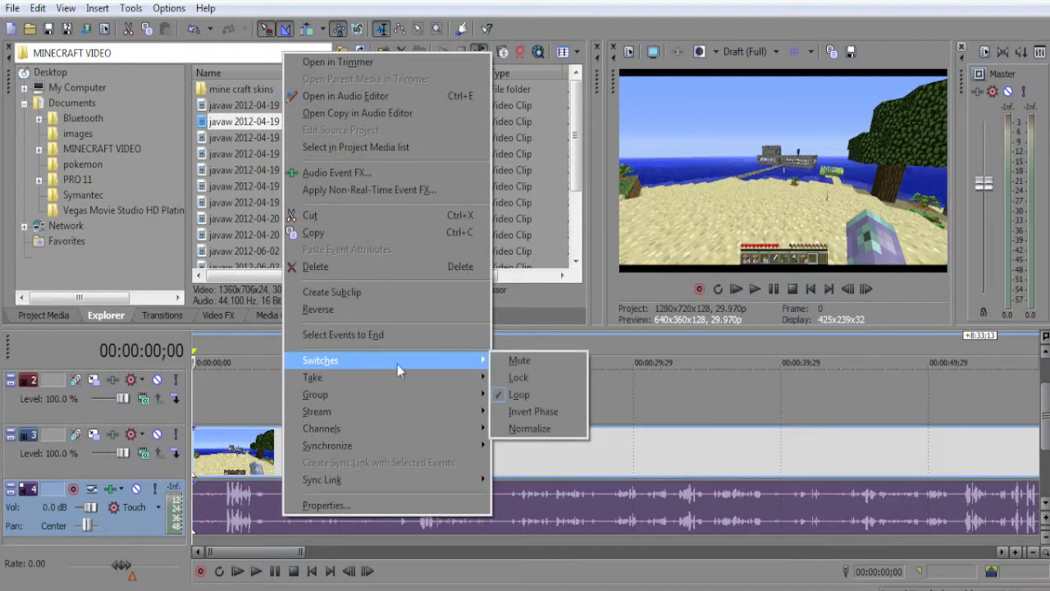
mouse_move(405, 394)
left_click(511, 421)
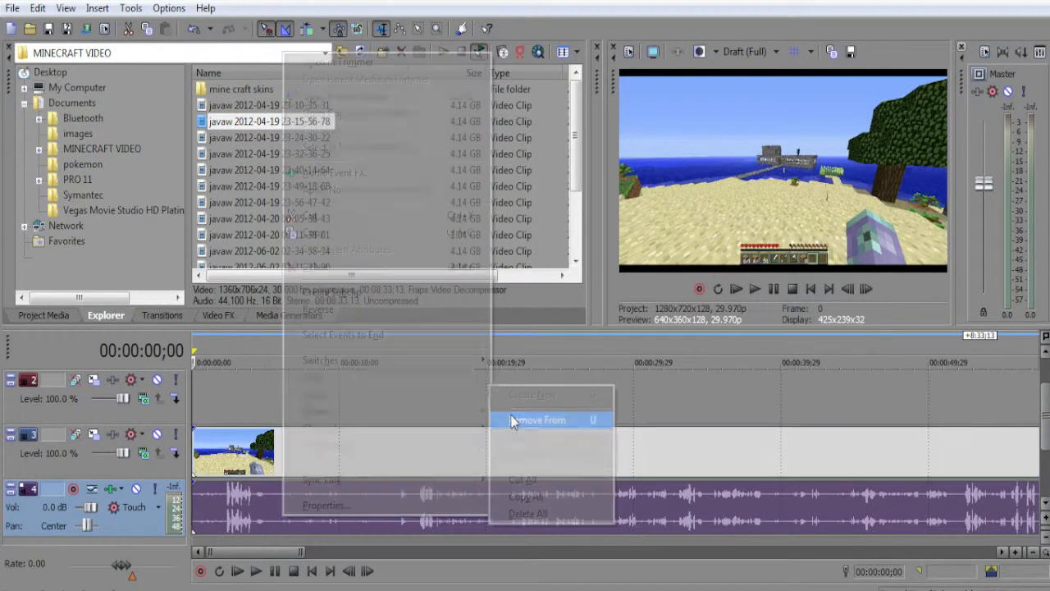
right_click(232, 515)
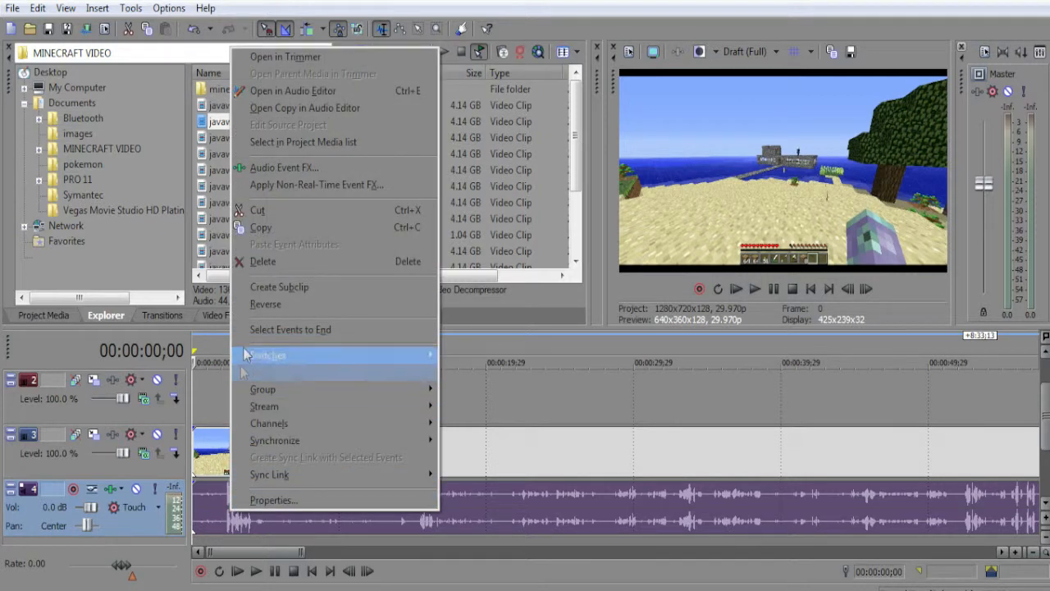
left_click(263, 261)
right_click(141, 517)
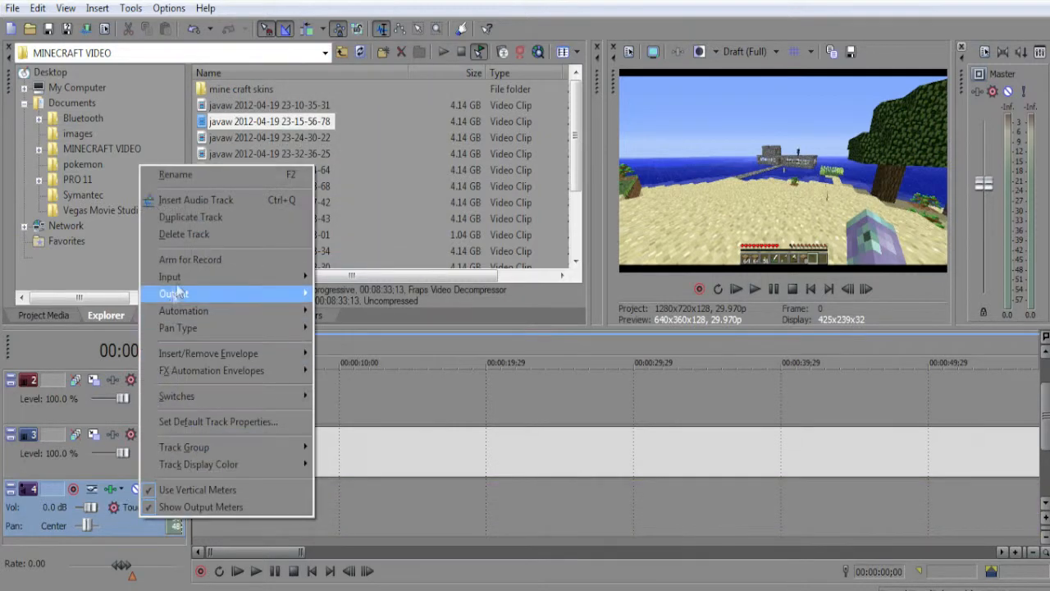
left_click(188, 234)
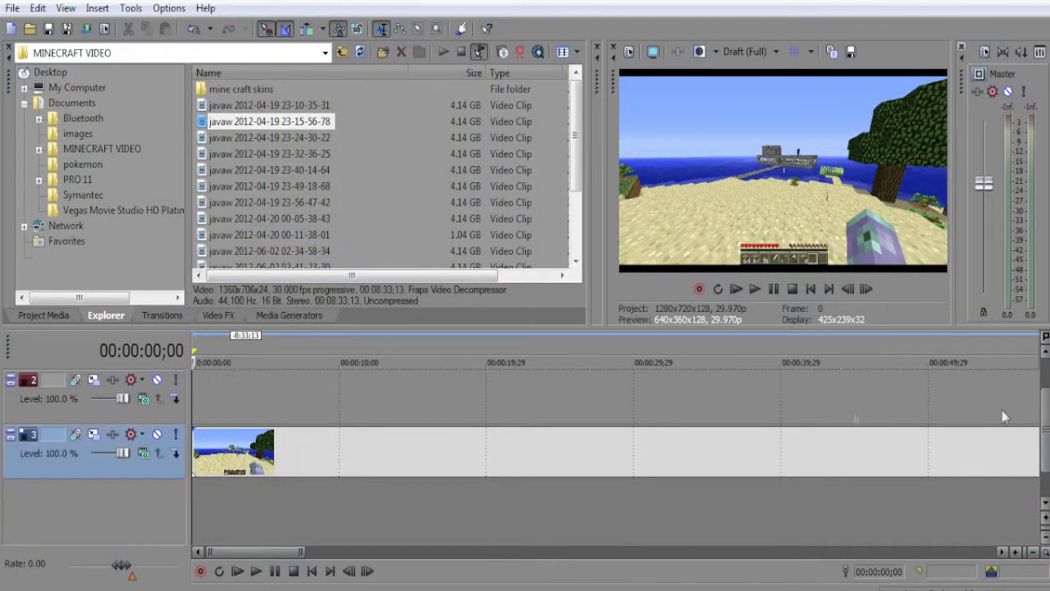
left_click_drag(1044, 421, 1045, 387)
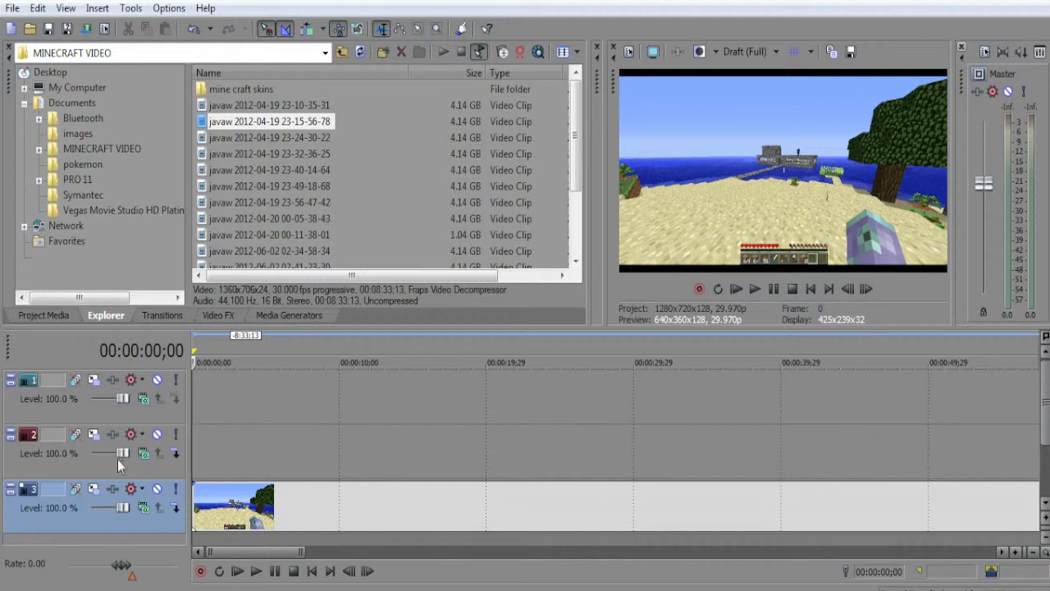
Add a (Legacy) Text generator with the Default Text preset at the start of track 2
left_click(279, 315)
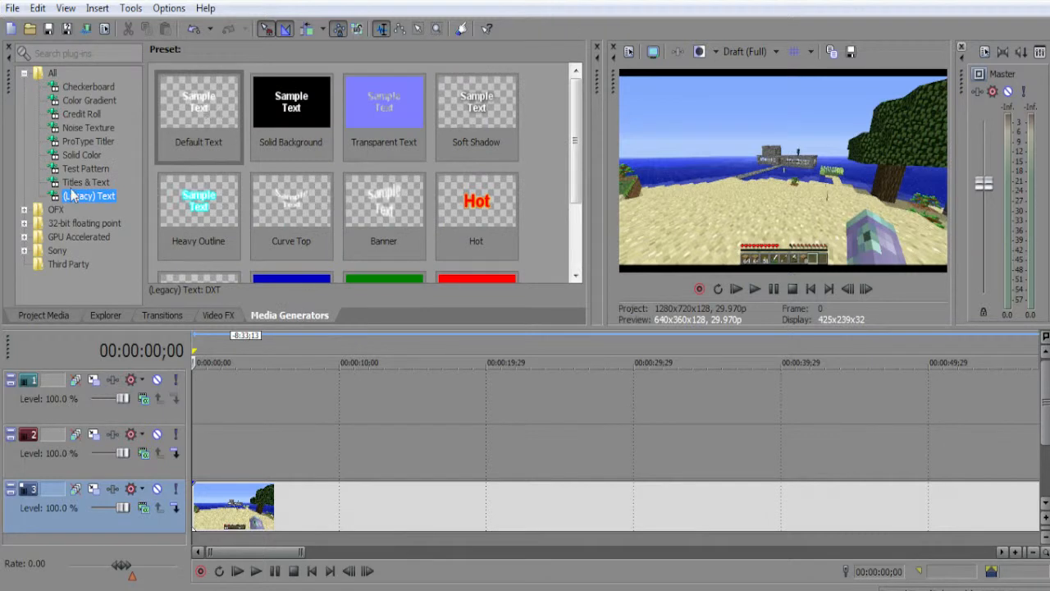
left_click(200, 109)
left_click_drag(212, 294, 206, 433)
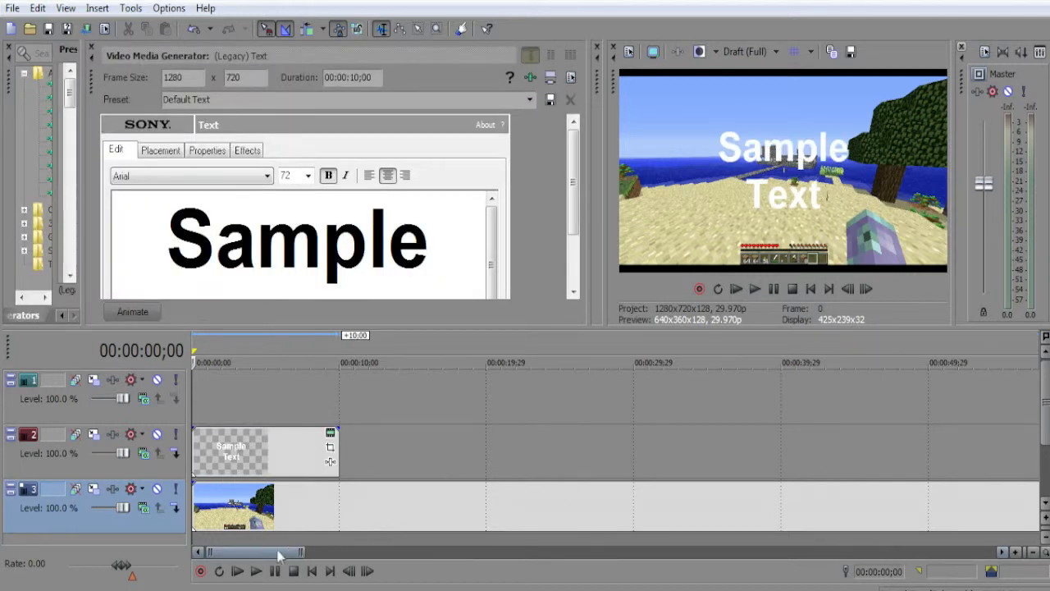
Trim the end of the Minecraft clip on track 3 to a length of about 1 minute 4 seconds
left_click_drag(301, 551, 988, 551)
left_click_drag(1019, 509, 291, 534)
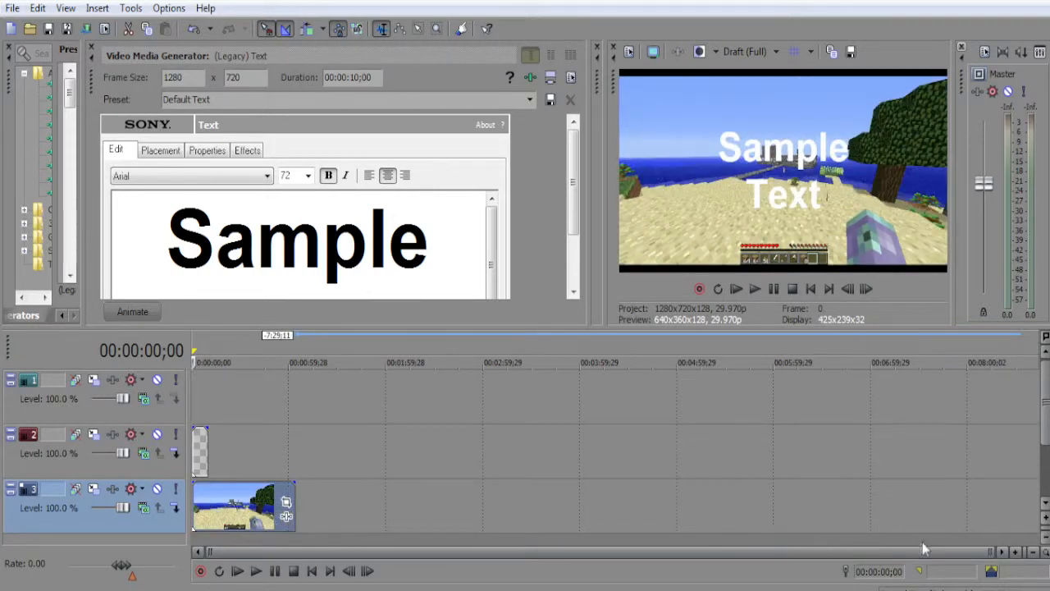
left_click_drag(987, 551, 342, 552)
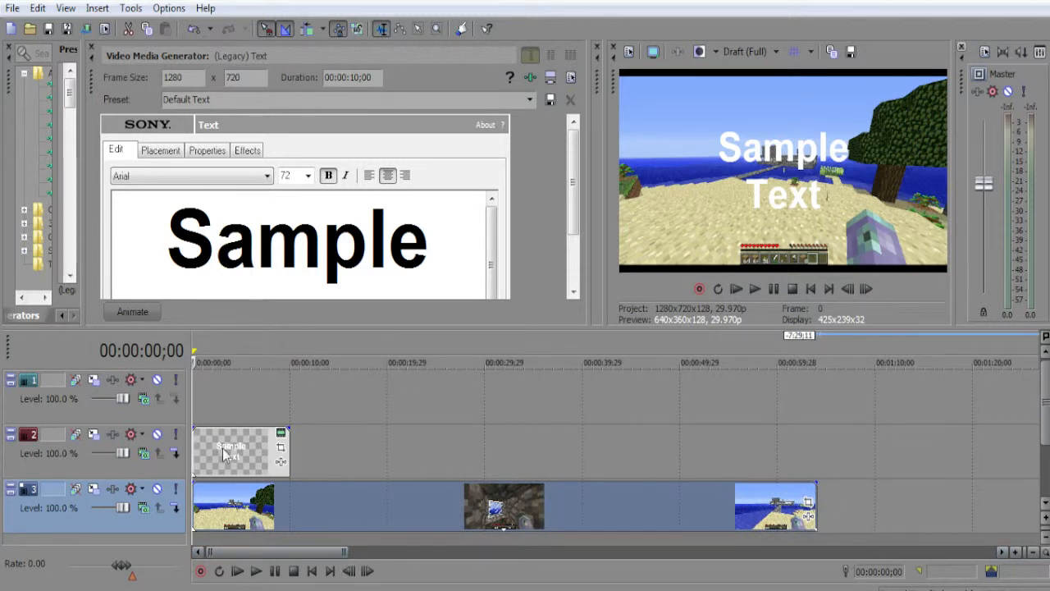
Move the text event to start about 5.5 seconds into the timeline and play back its appearance
left_click_drag(224, 453, 279, 458)
left_click(221, 505)
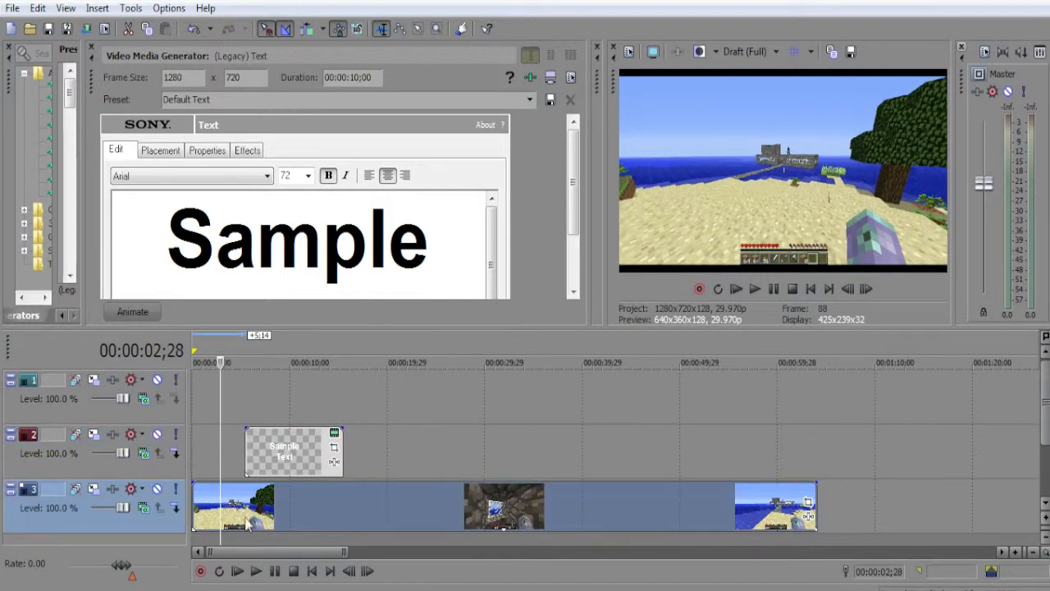
left_click(256, 571)
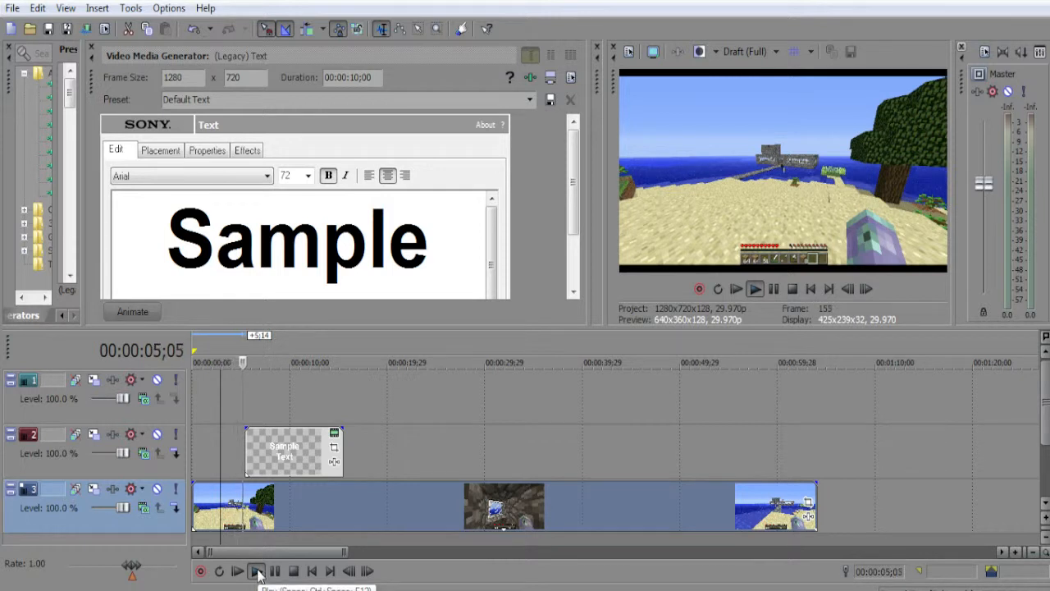
left_click(257, 572)
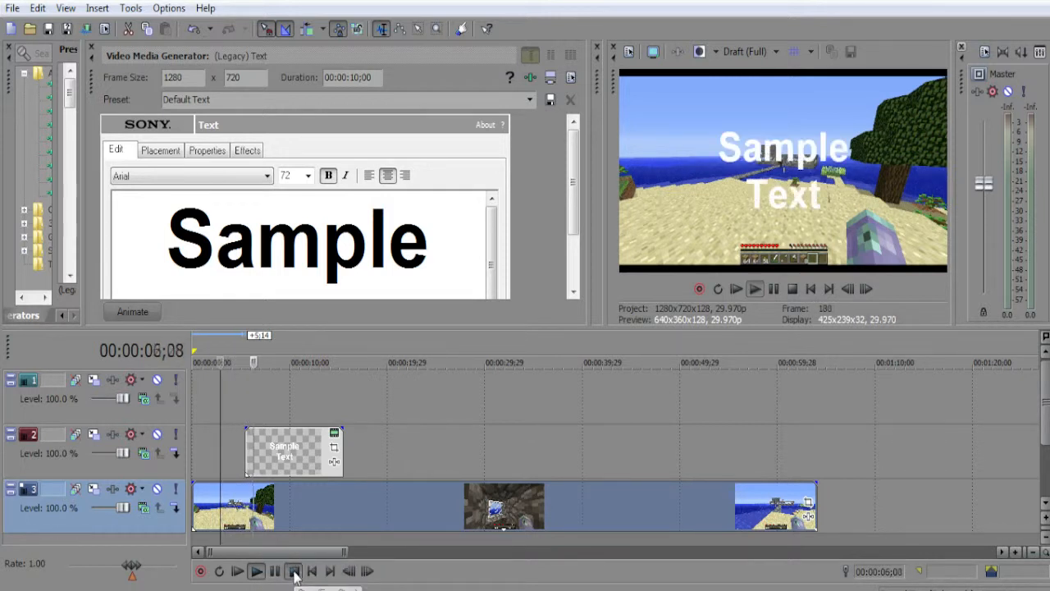
left_click(294, 573)
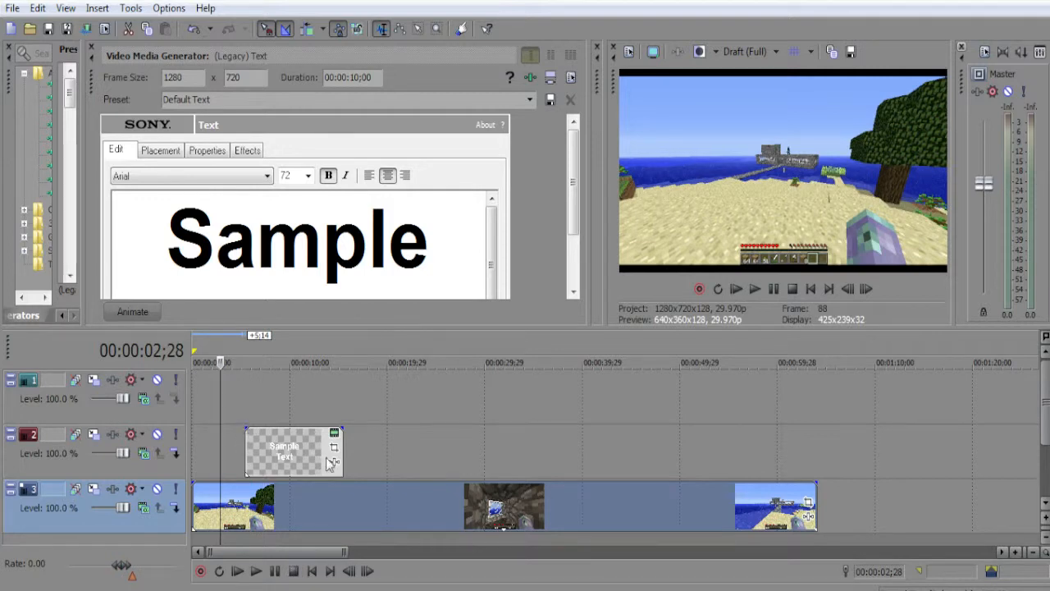
Extend the text event on track 2 so it ends together with the video clip below it
left_click_drag(338, 457, 813, 447)
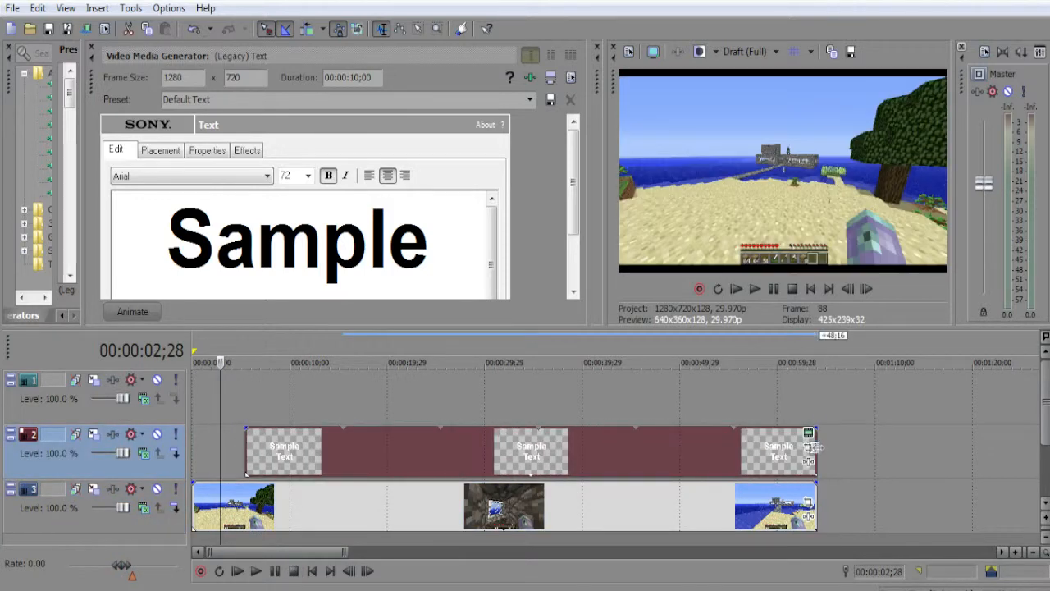
scroll(578, 187, "down", 2)
scroll(579, 255, "up", 2)
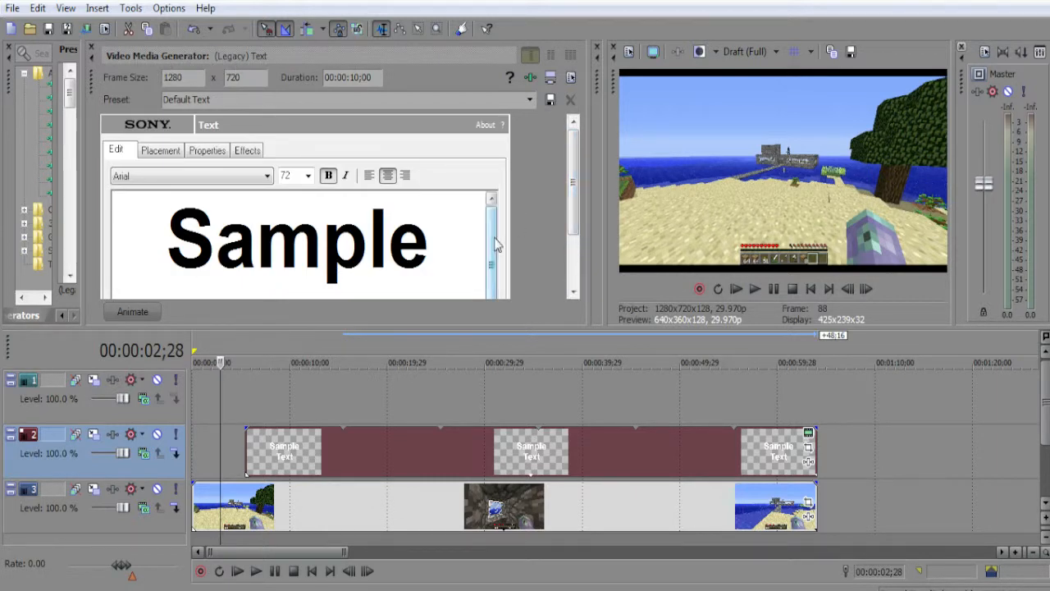
Replace the sample text with SIKVIBRATION, check it at the event's start and close the text generator
left_click_drag(493, 244, 492, 287)
left_click_drag(410, 285, 31, 103)
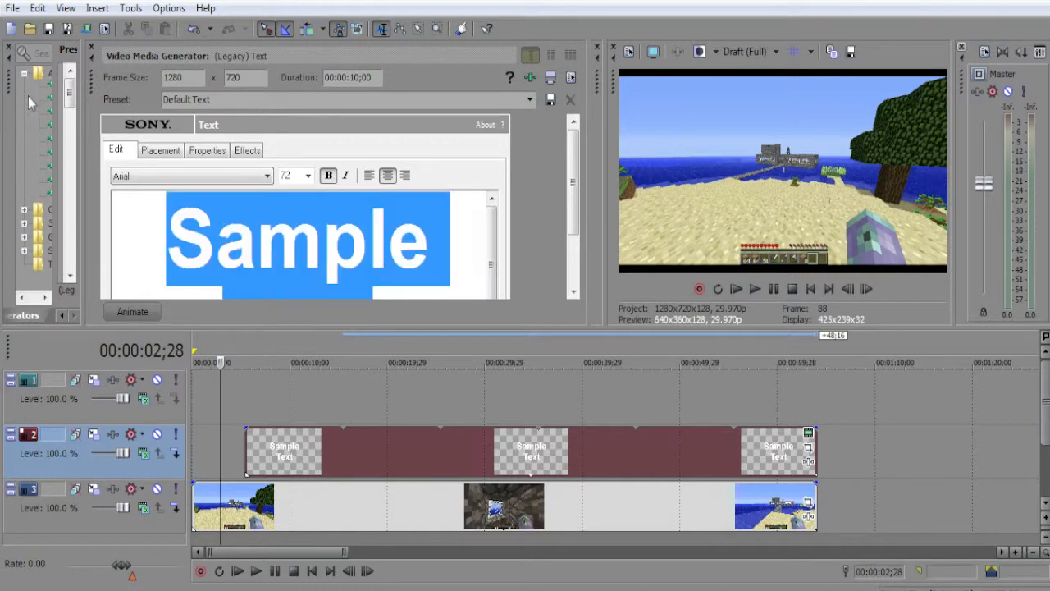
type("SIKVIBRA")
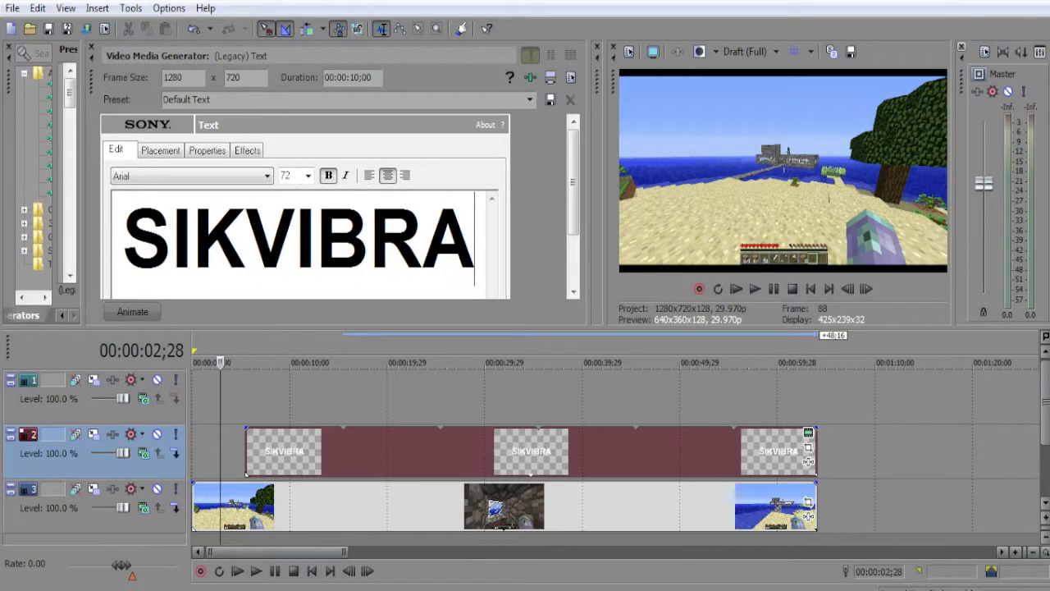
type("TION")
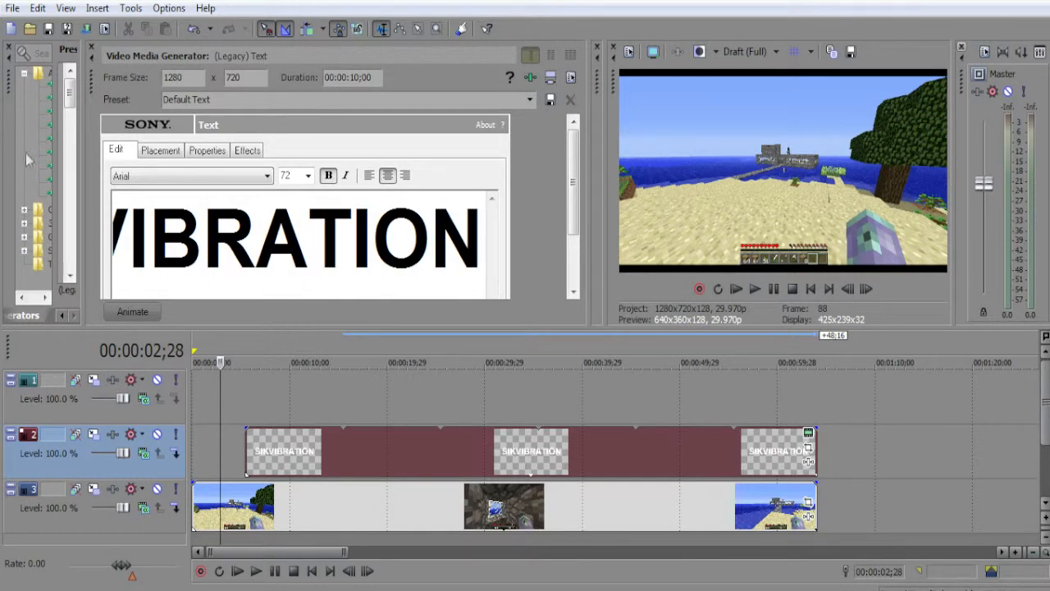
left_click(260, 456)
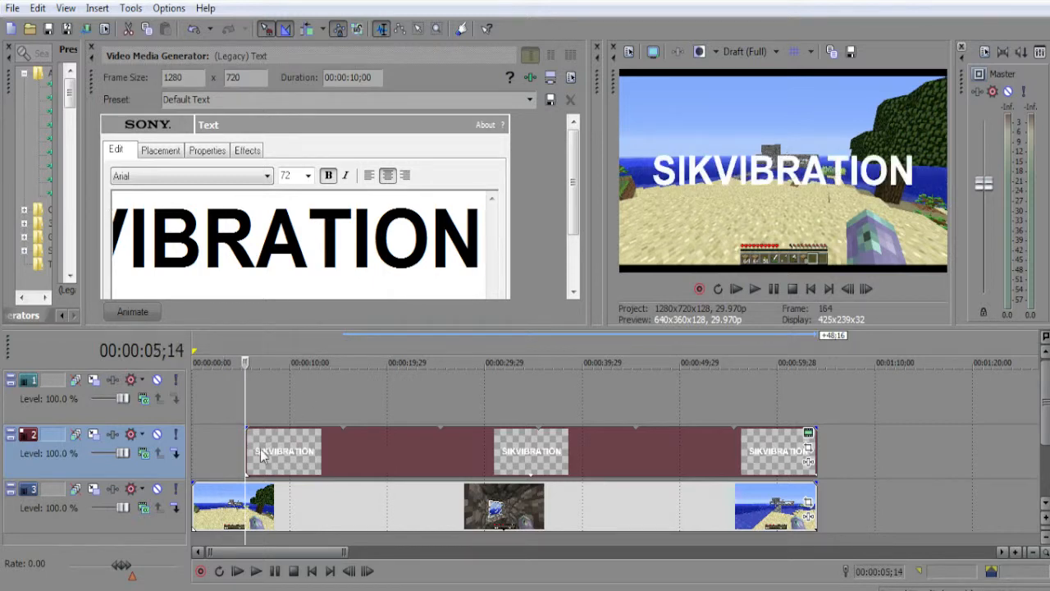
left_click(91, 46)
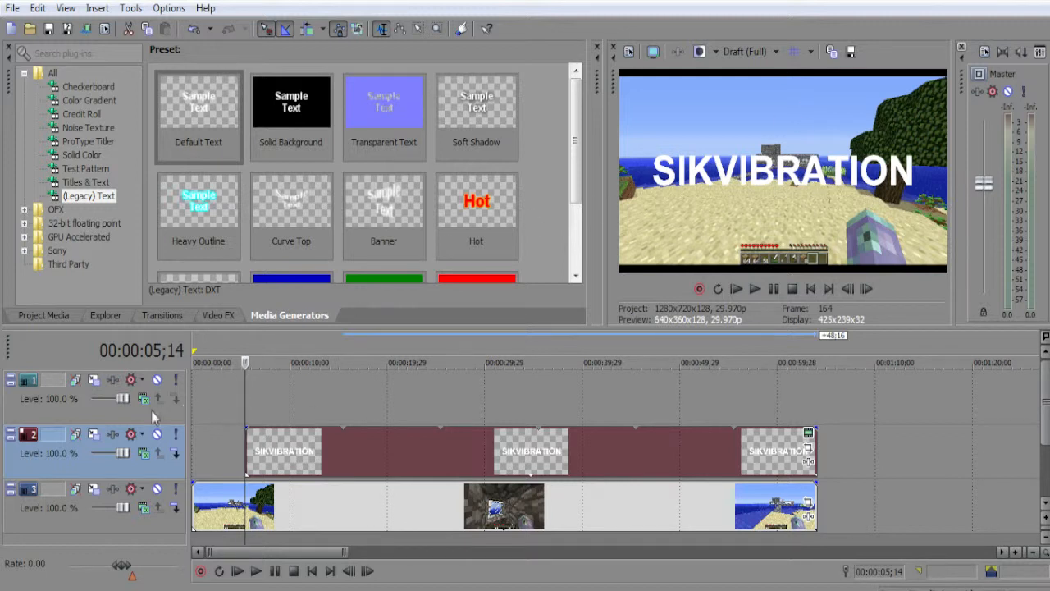
With Track Motion, shrink the text track to about 503 × 283, move it to the frame's lower-left corner and play it back
left_click(94, 436)
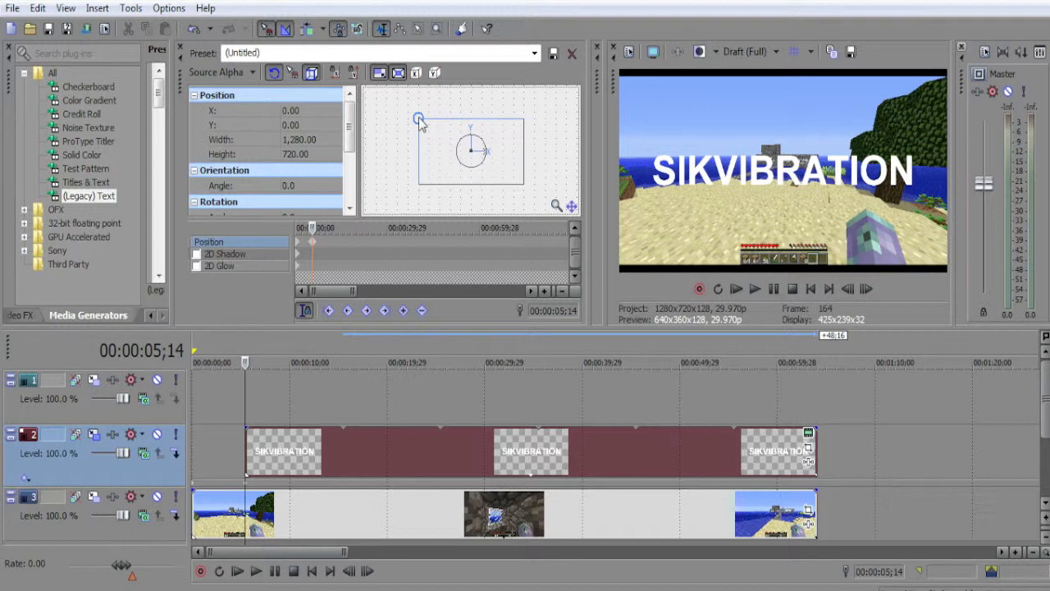
left_click_drag(420, 123, 436, 192)
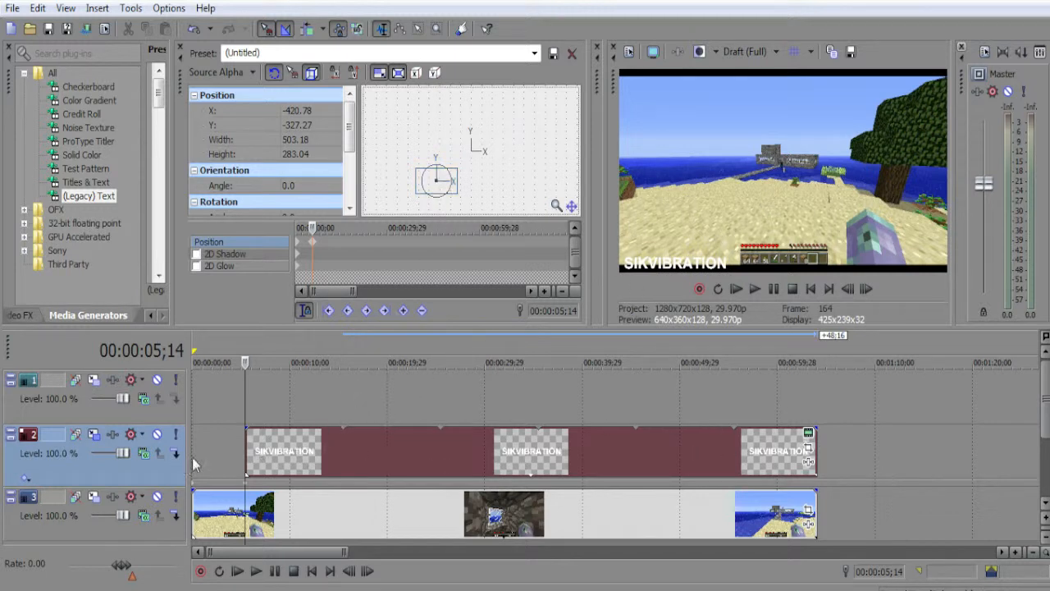
left_click(240, 465)
left_click(256, 573)
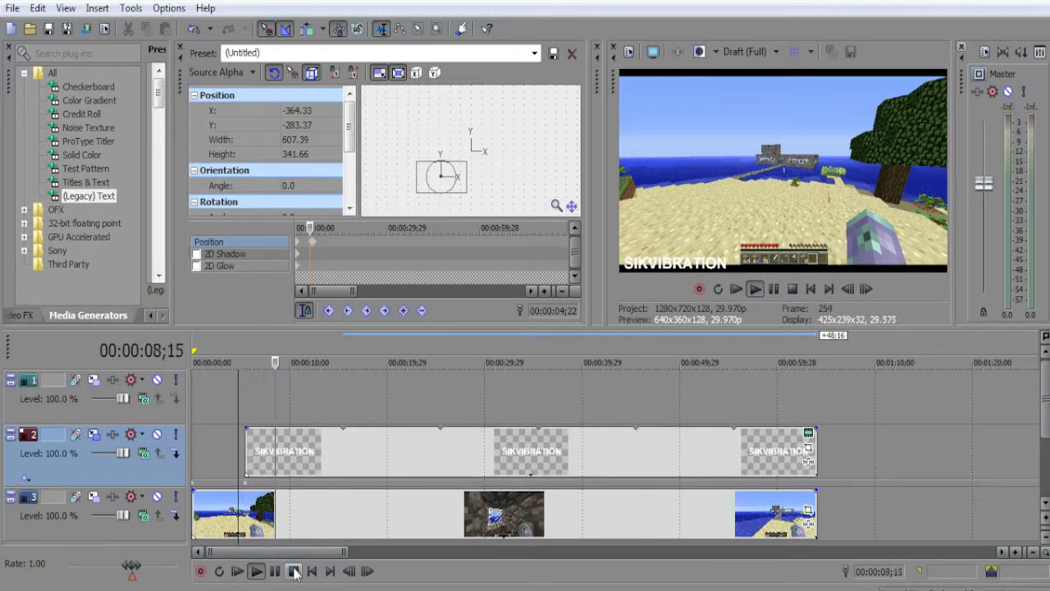
left_click(294, 572)
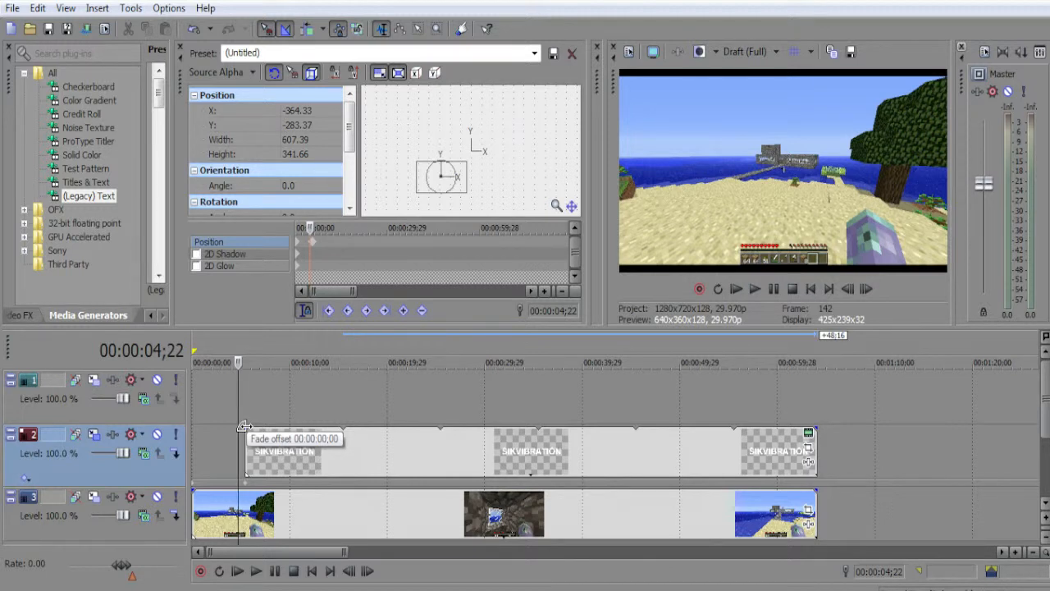
Add a short fade-in and fade-out to the text event, play back both ends and close Track Motion
left_click_drag(244, 427, 266, 427)
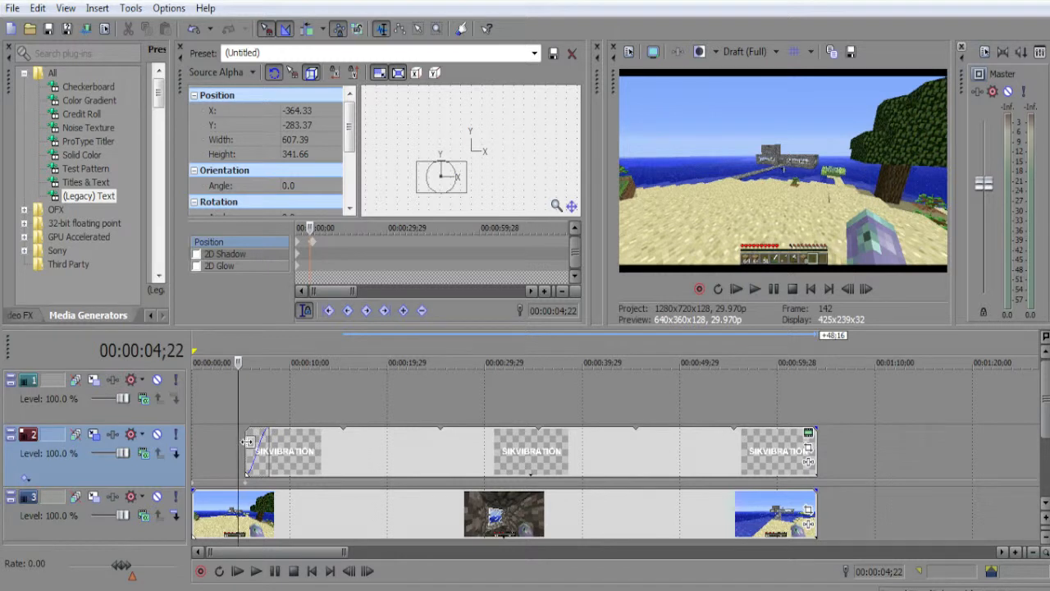
left_click(256, 571)
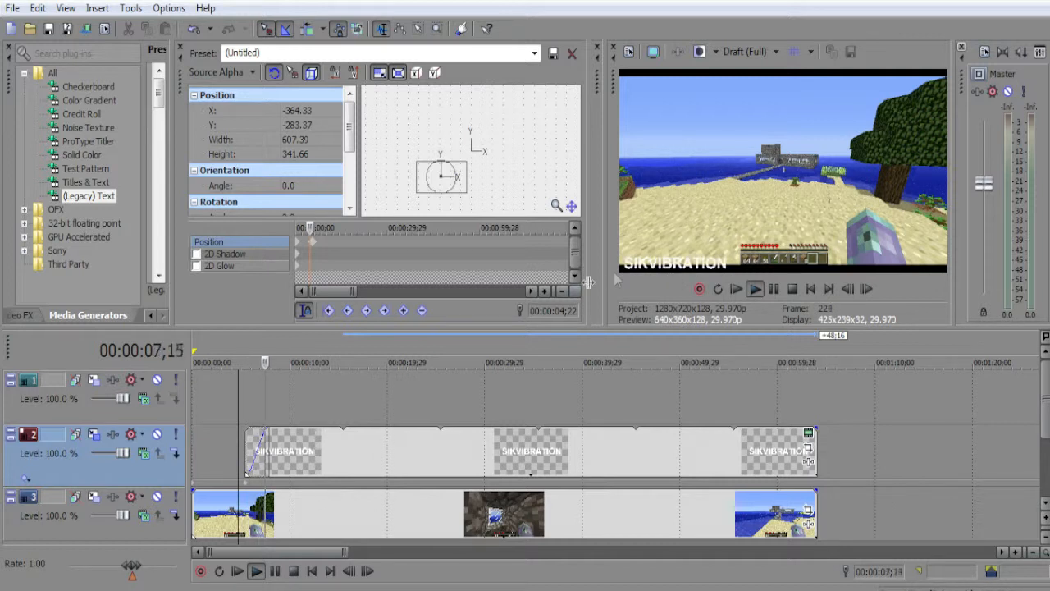
left_click_drag(813, 428, 802, 433)
left_click(793, 402)
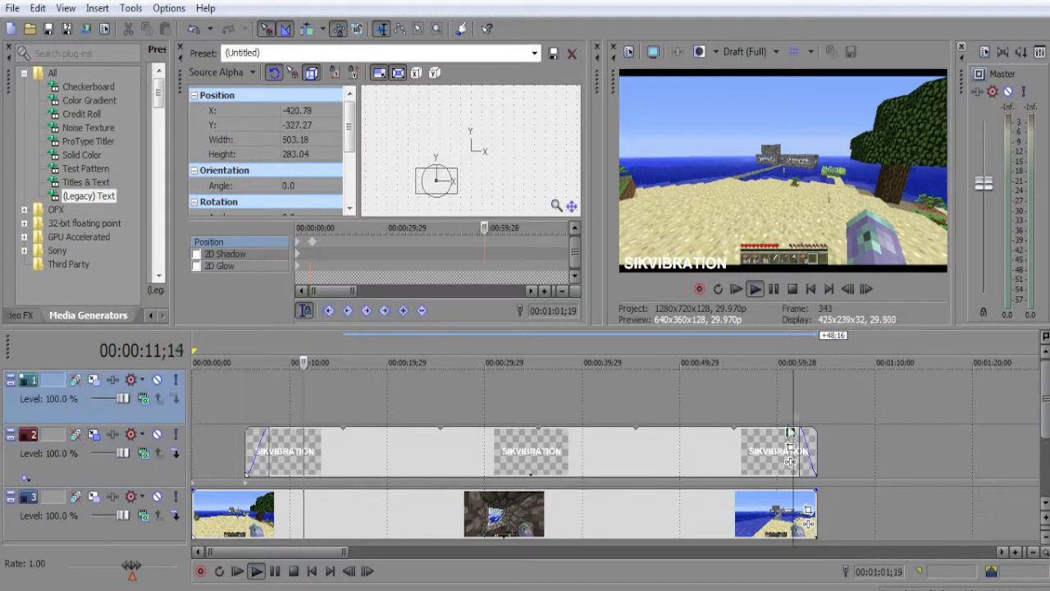
left_click(257, 571)
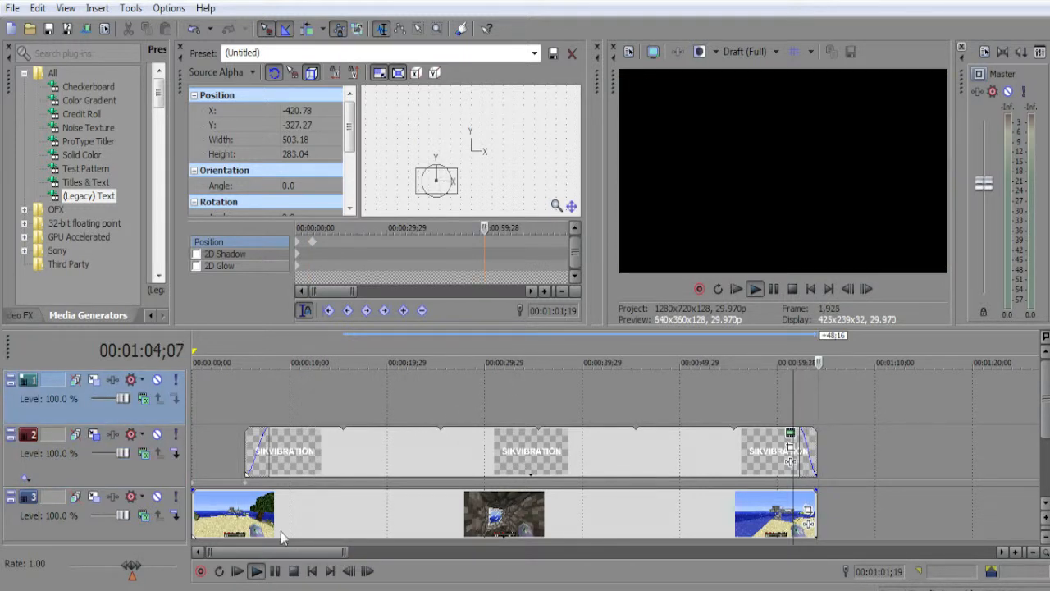
left_click(293, 572)
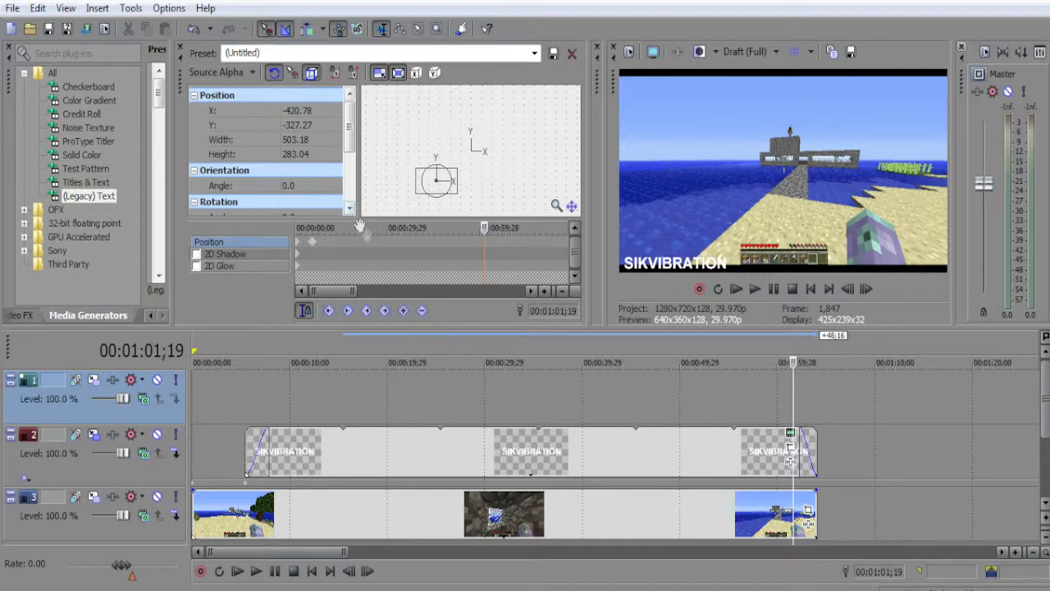
left_click(181, 51)
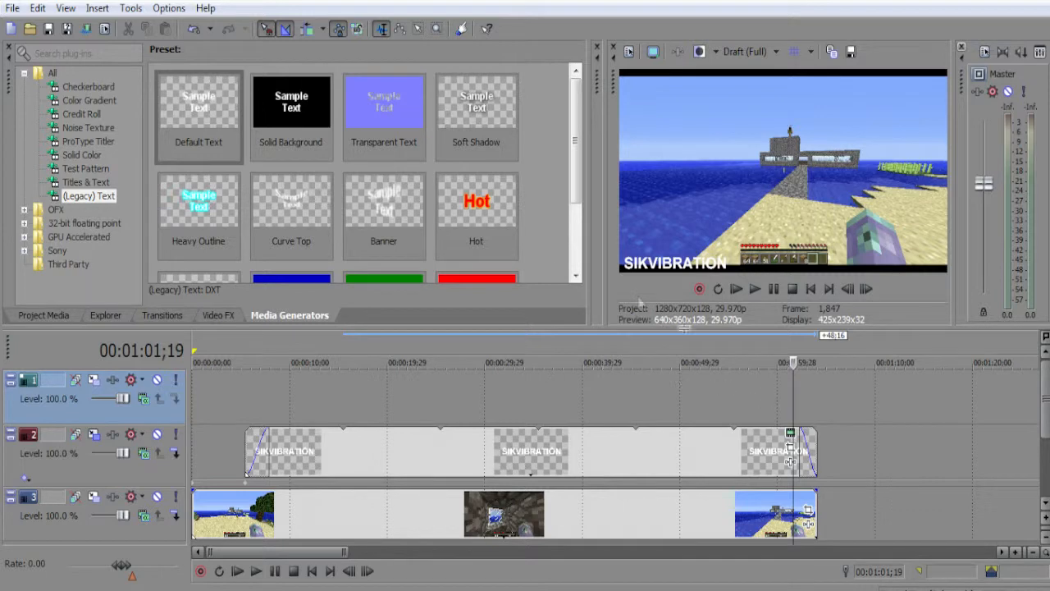
left_click(106, 315)
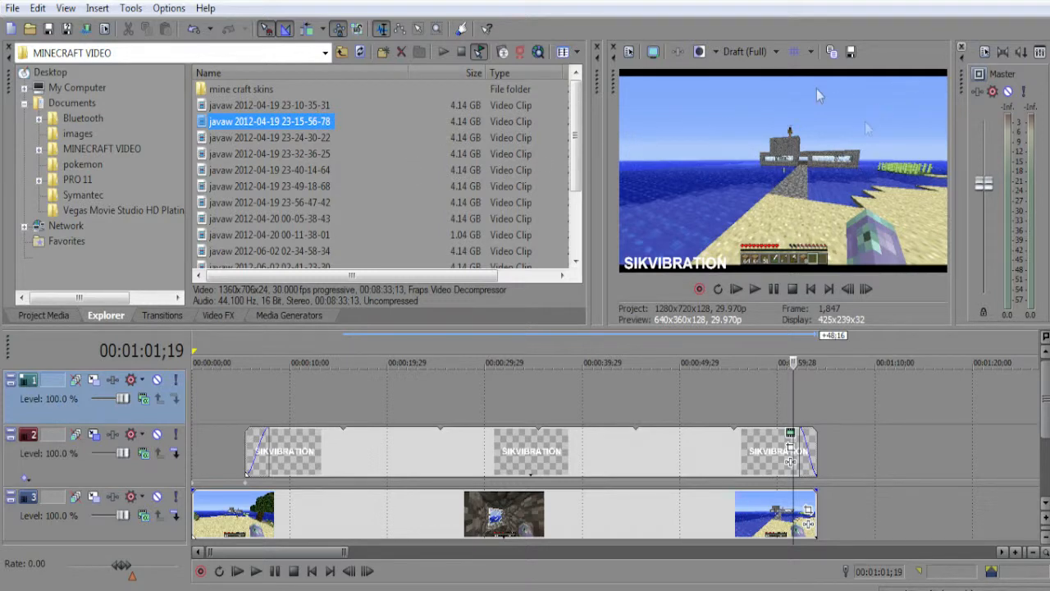
left_click_drag(237, 109, 212, 397)
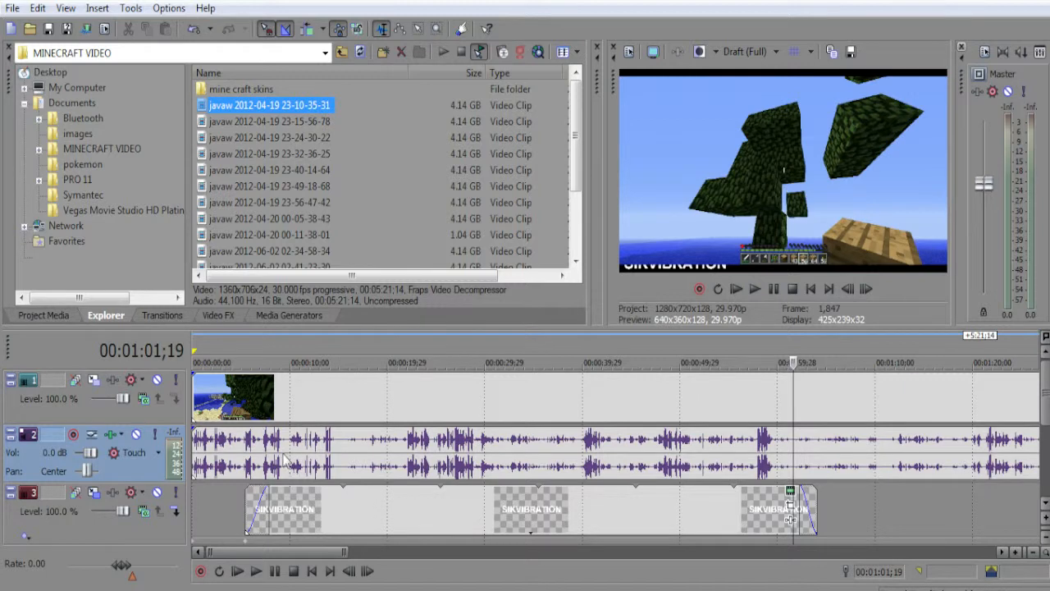
Ungroup the audio from the clip on track 1, delete the audio event and remove the empty audio track
right_click(288, 463)
mouse_move(429, 332)
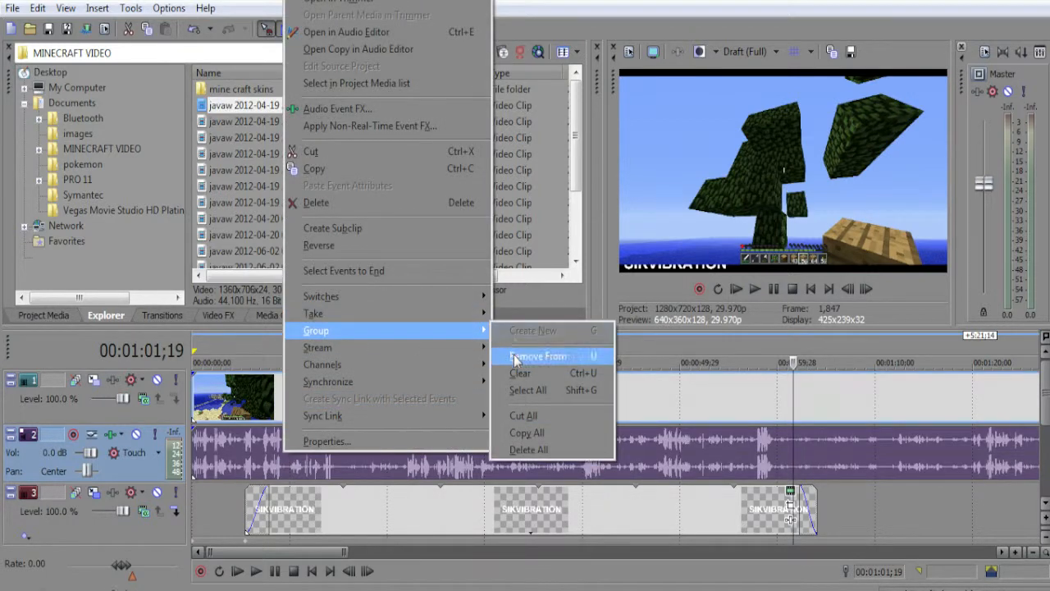
left_click(515, 358)
right_click(283, 458)
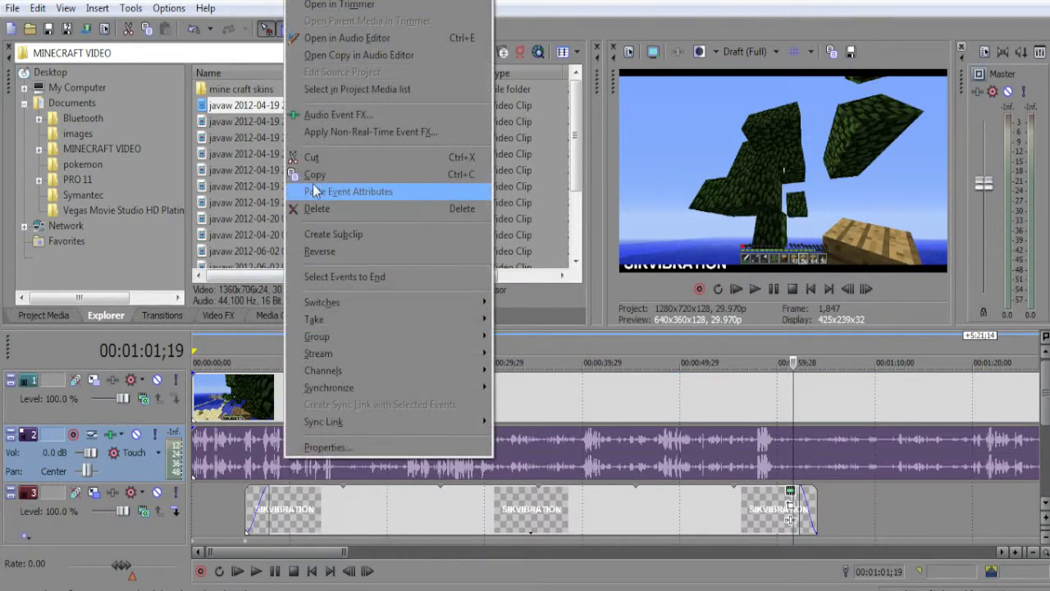
left_click(312, 206)
right_click(131, 471)
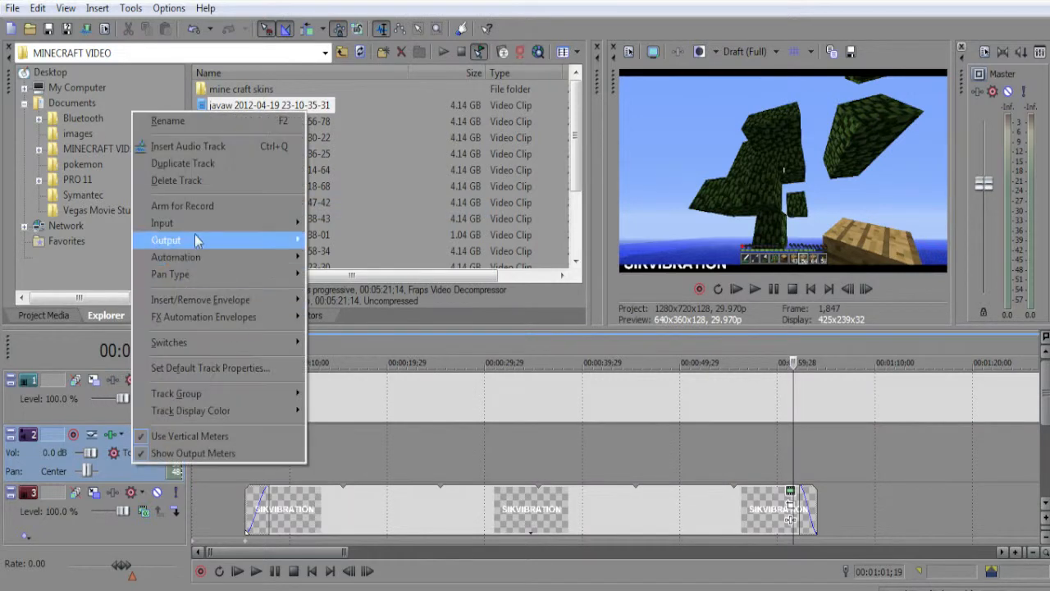
left_click(190, 179)
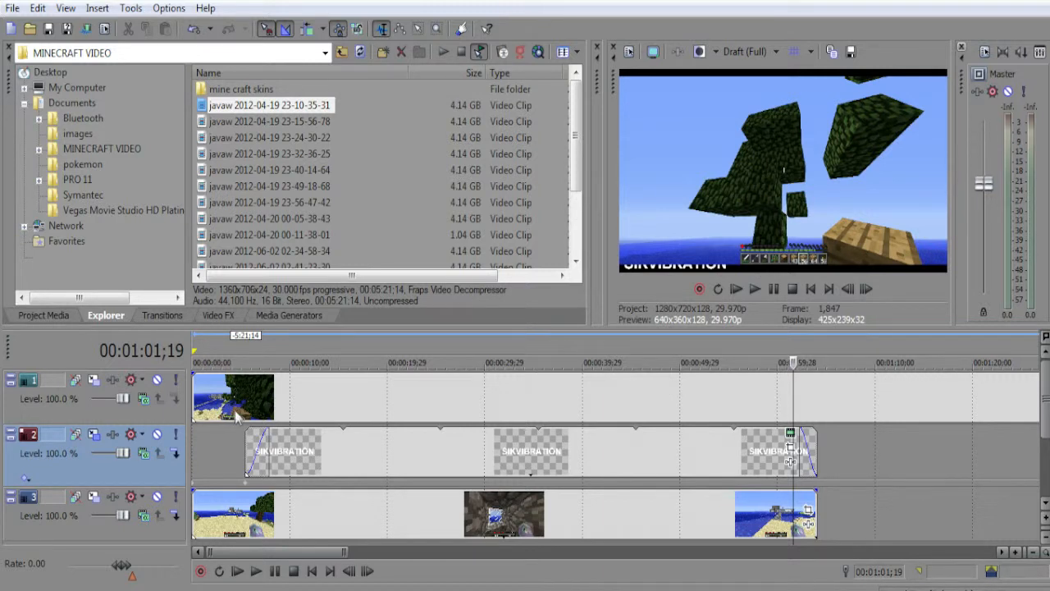
Trim the end of the clip on track 1 to match the end of the text and the main video
left_click_drag(277, 548, 671, 543)
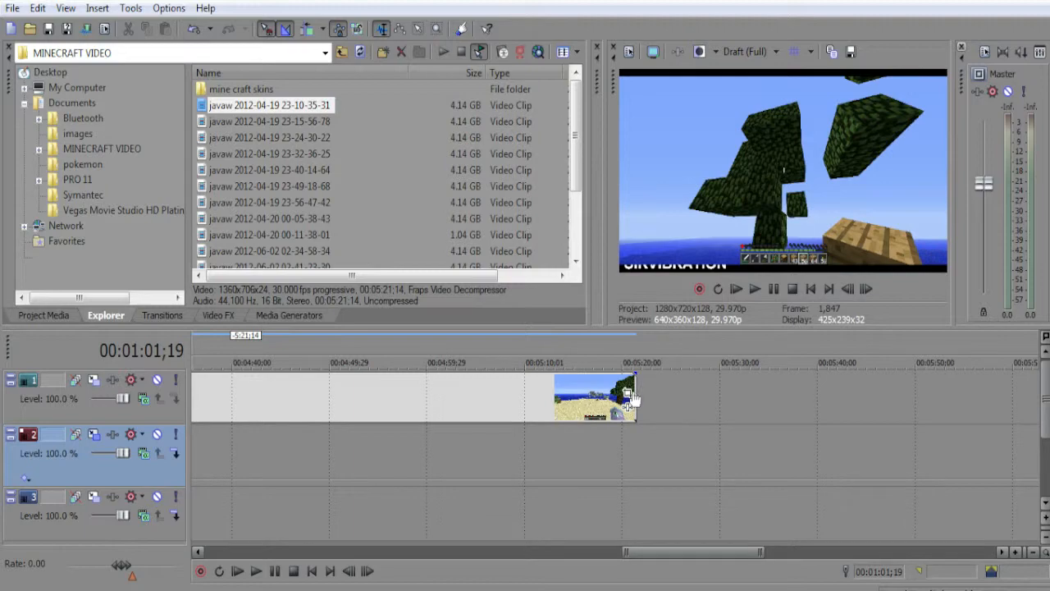
left_click_drag(634, 397, 460, 388)
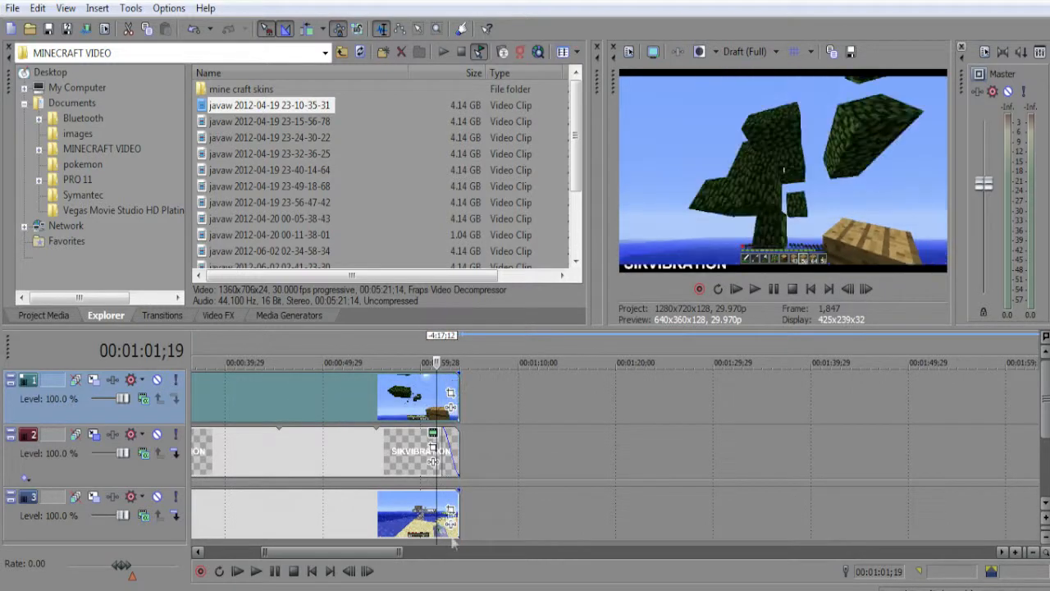
left_click_drag(356, 554, 255, 554)
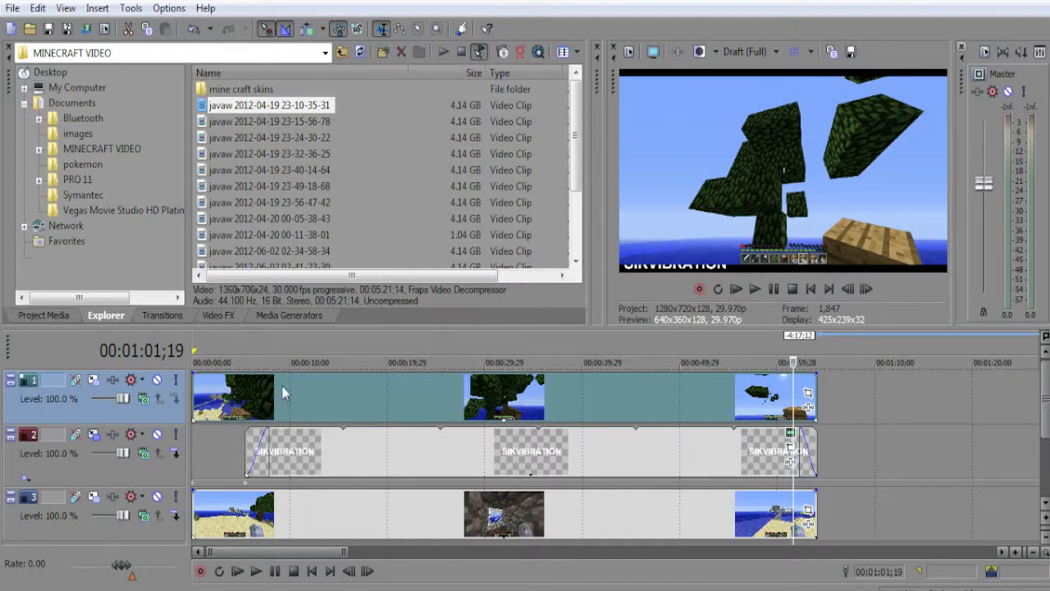
With Track Motion at 00:01:01;19, shrink track 1 to about 488 × 275, move it to the frame's lower-left corner and play it back
left_click(94, 381)
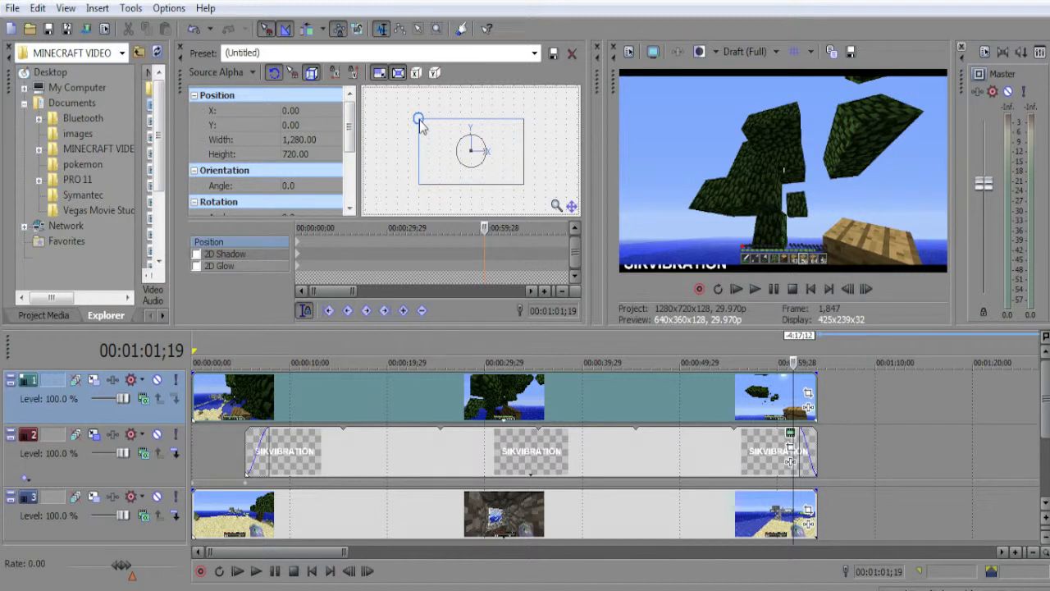
left_click_drag(419, 123, 438, 179)
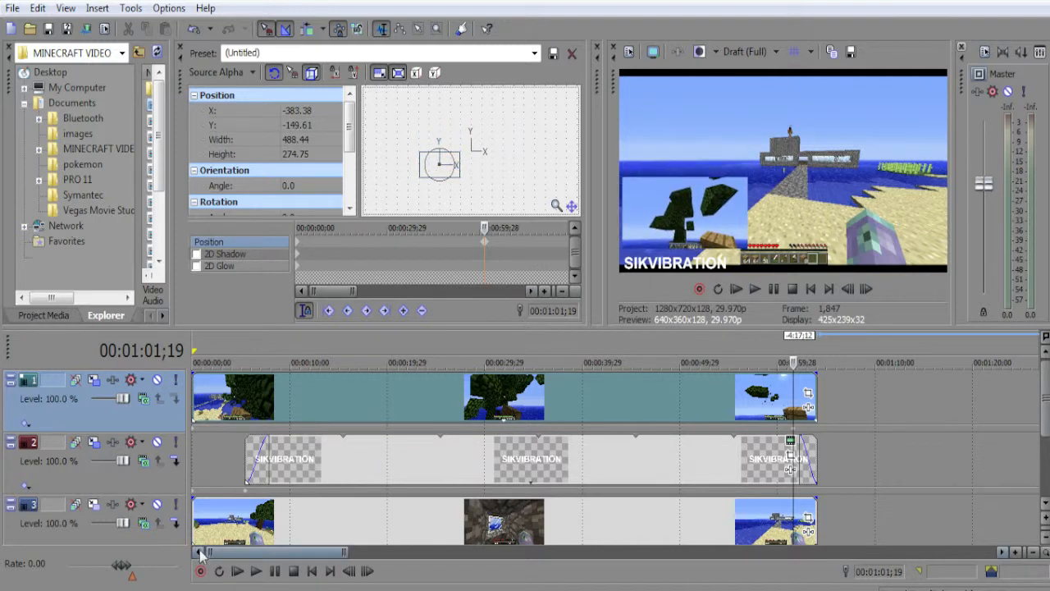
left_click(257, 572)
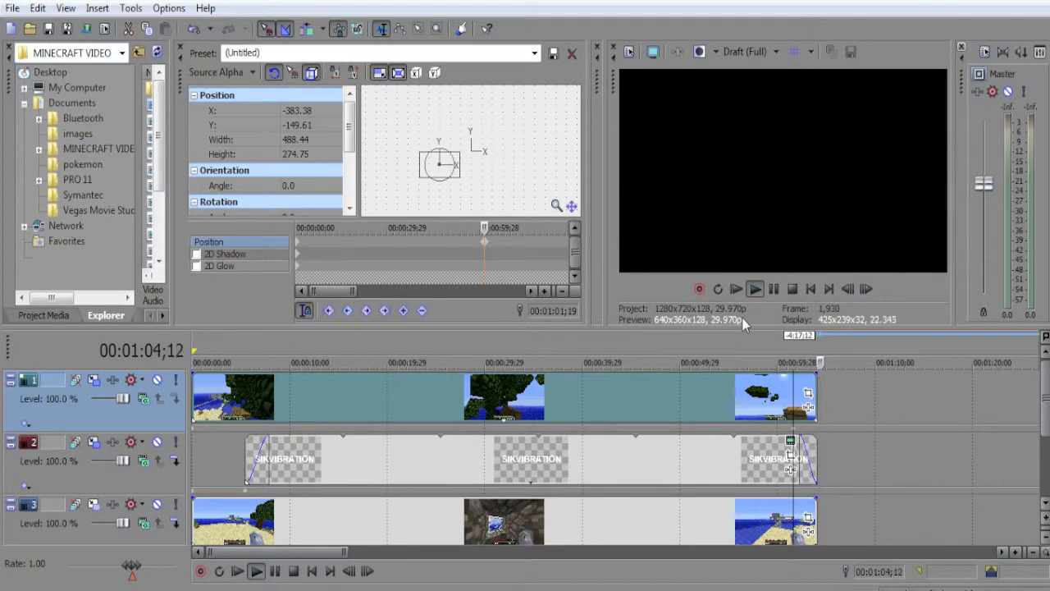
left_click(211, 450)
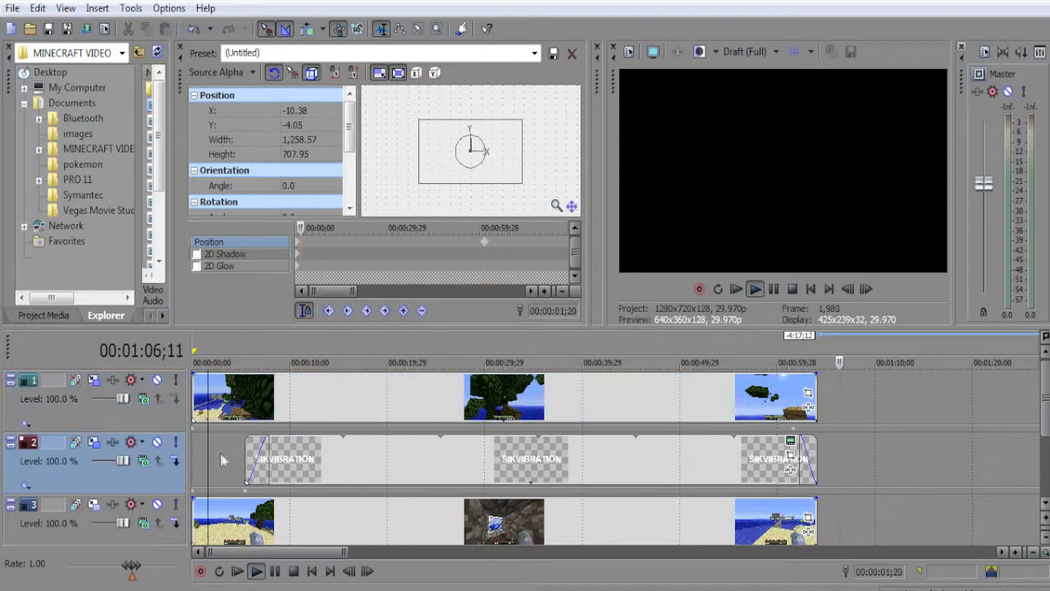
left_click(260, 572)
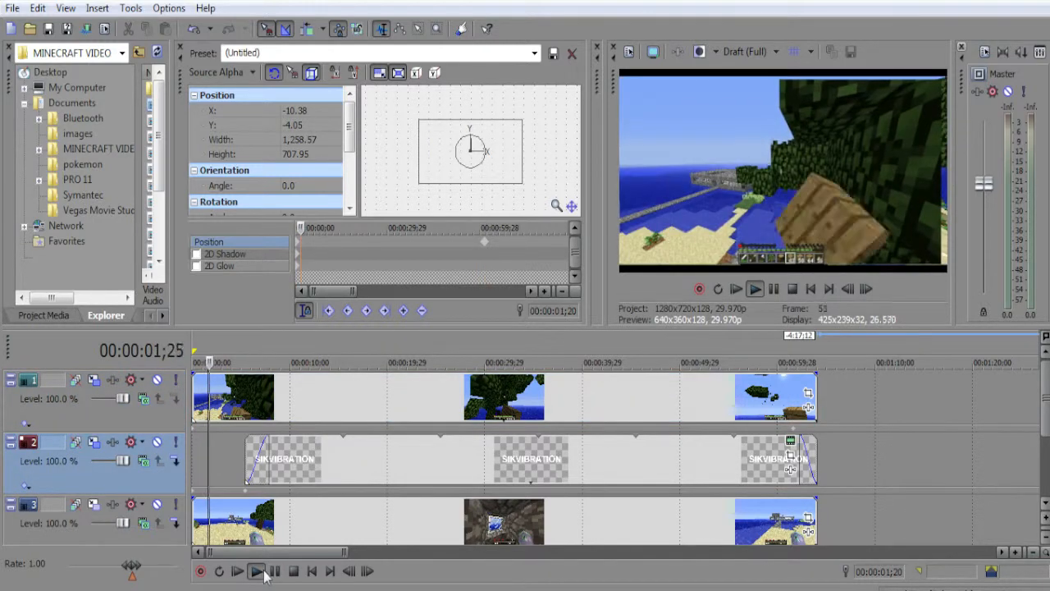
left_click(295, 572)
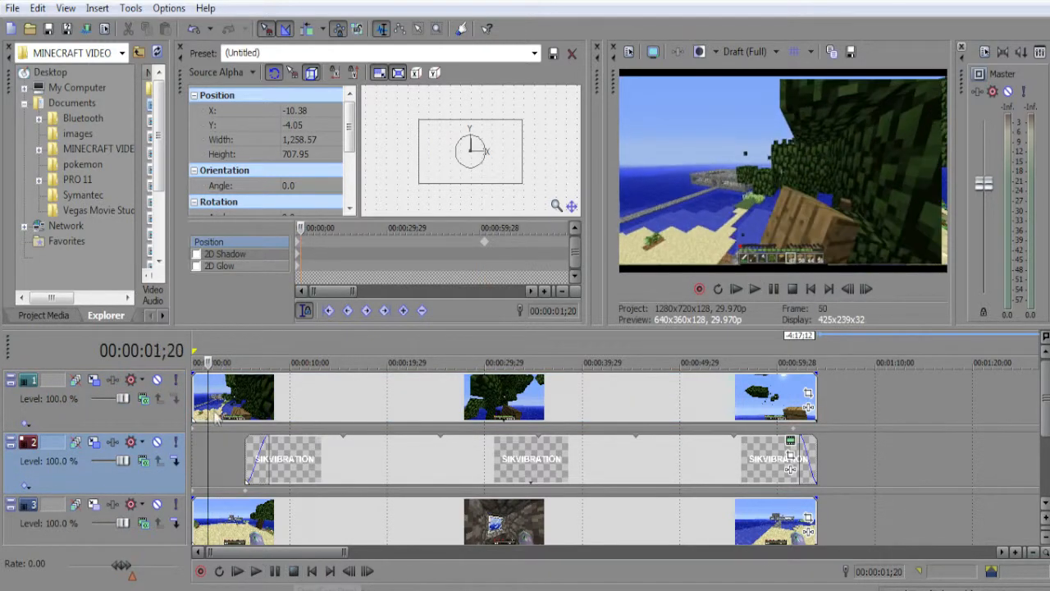
Add a short fade-in to the clip on track 1 and play the project from the start
left_click(201, 376)
left_click(256, 571)
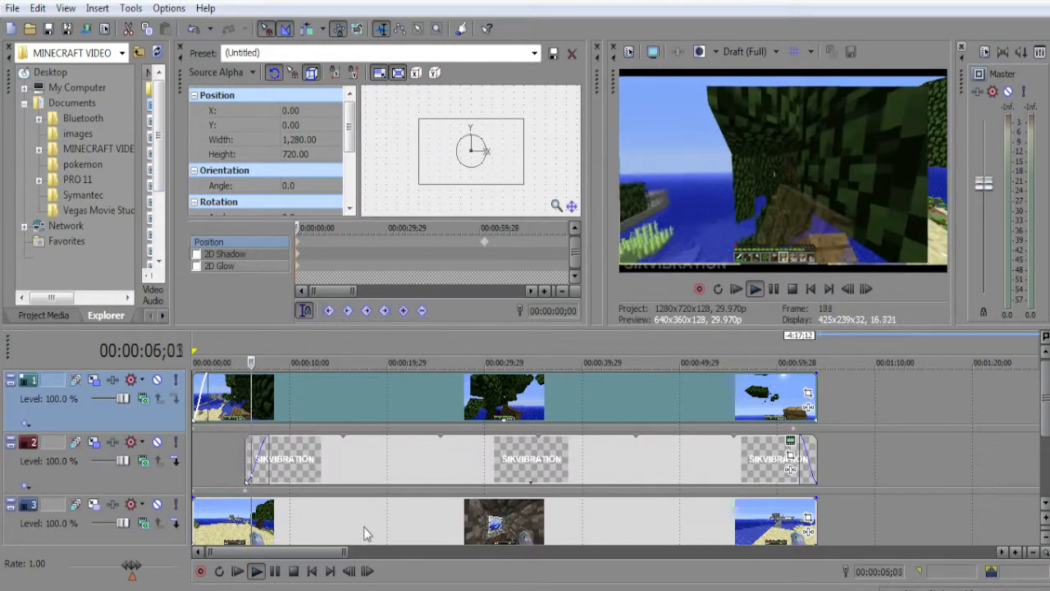
left_click(293, 572)
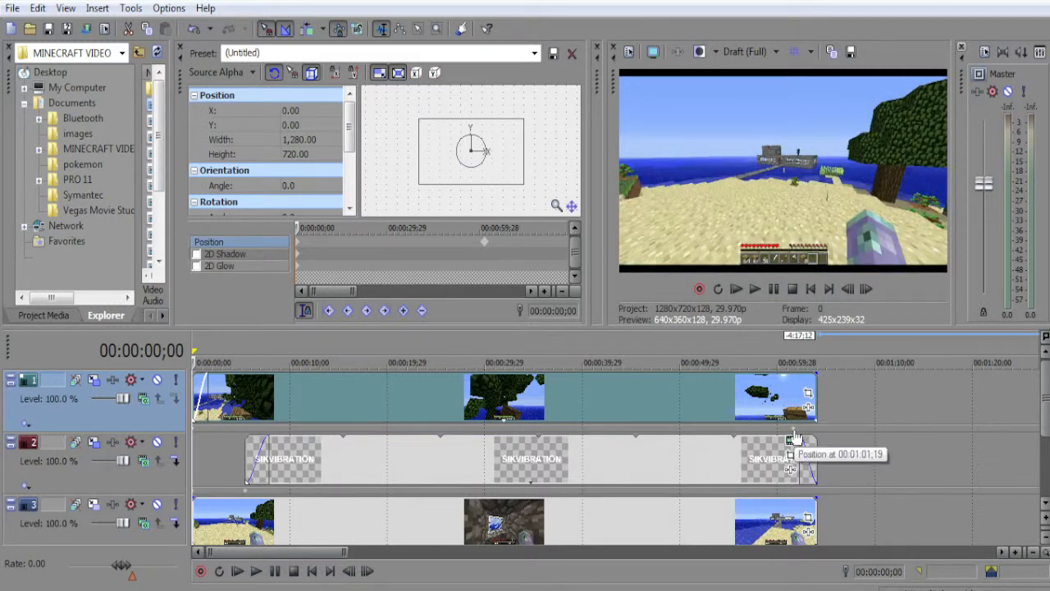
Examine the overlay clip's size at several points along the timeline, including 00:00:32;12 and 00:00:47;10
left_click(246, 432)
left_click(506, 427)
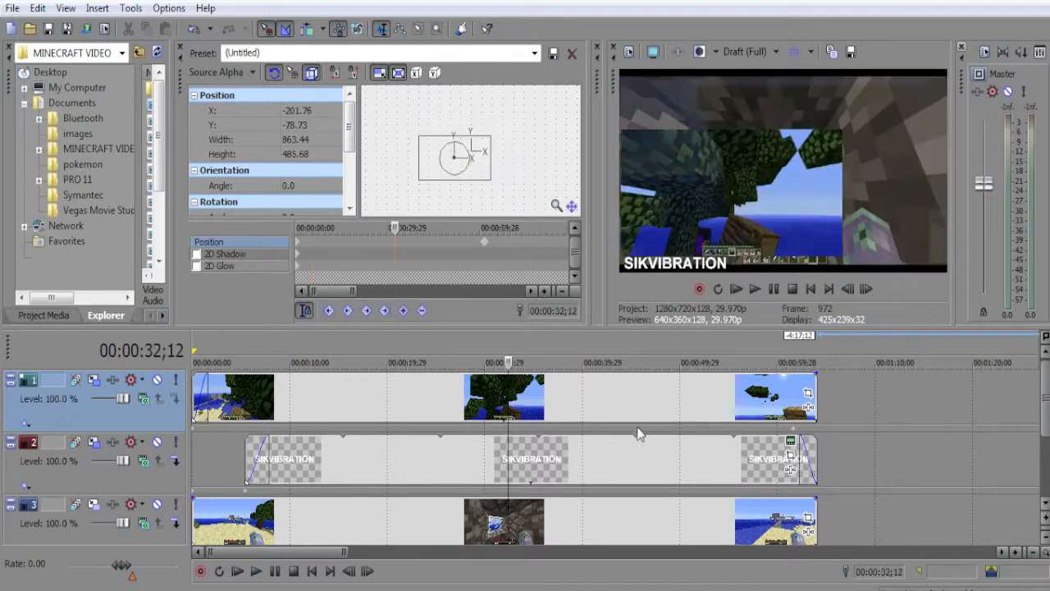
left_click(653, 426)
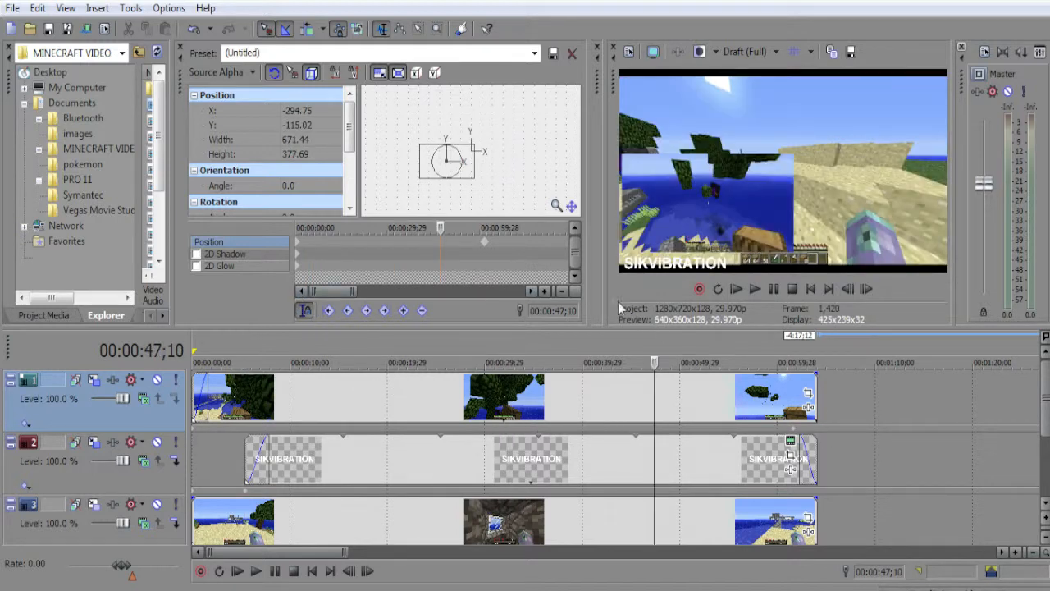
Delete the full-size Track Motion keyframe on track 1 so the clip keeps its small lower-left placement throughout
left_click(485, 248)
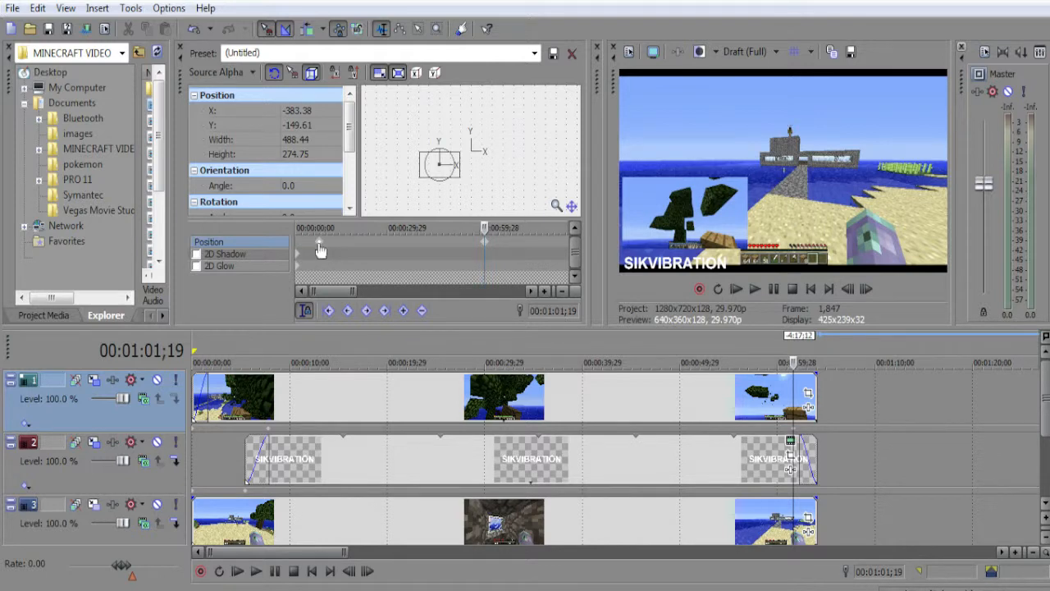
left_click(321, 251)
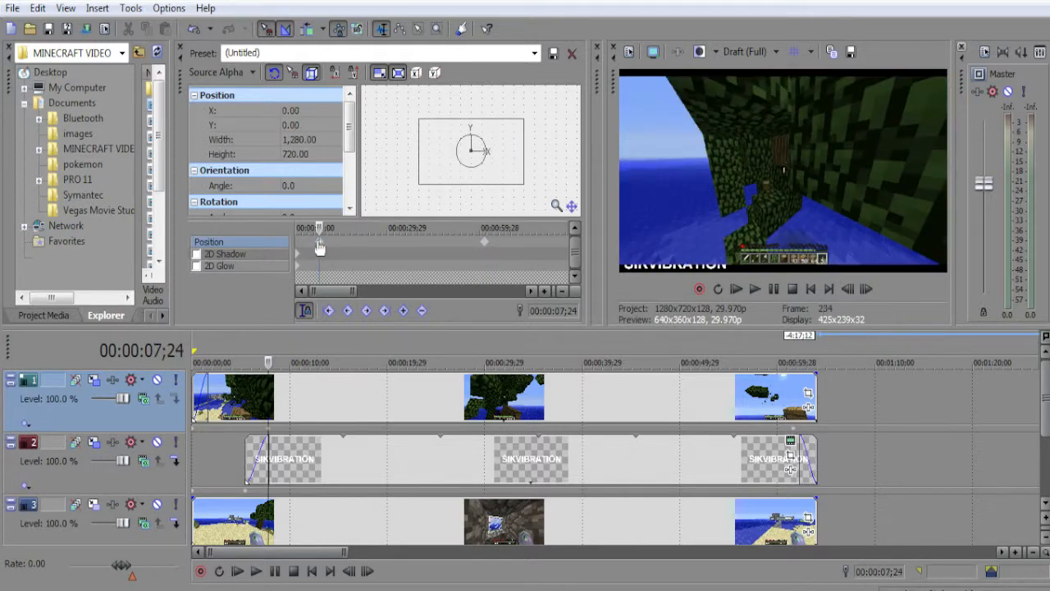
right_click(320, 242)
left_click(354, 316)
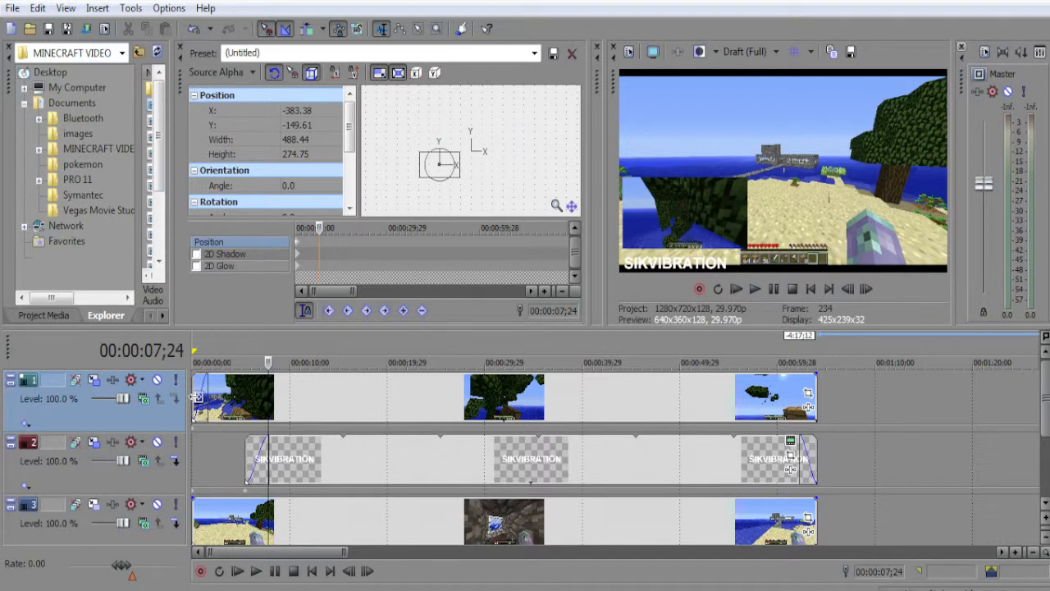
Play the project from the start to check the small overlay clip together with the text
left_click(196, 397)
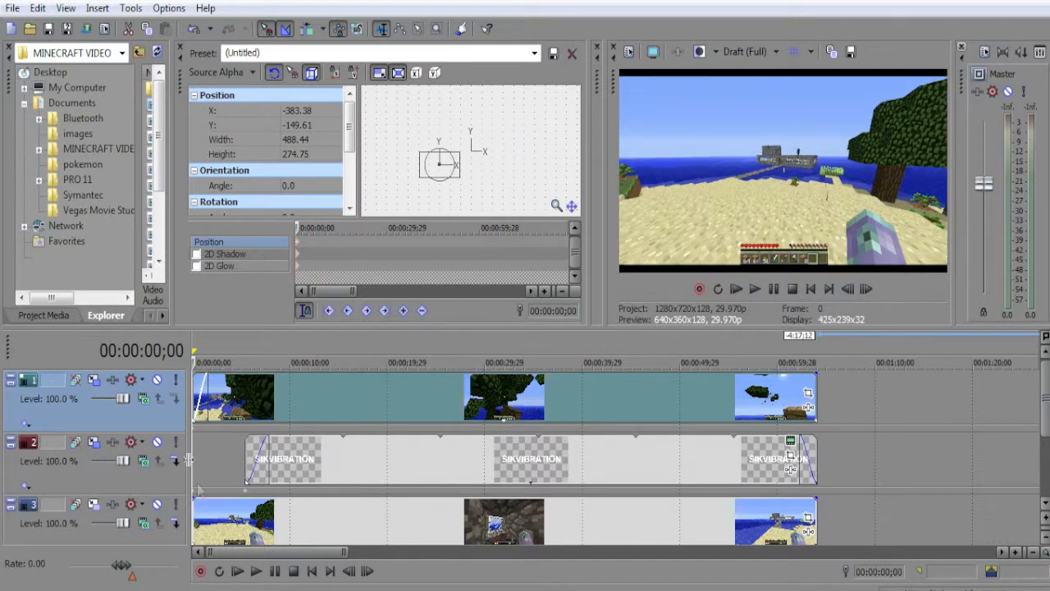
left_click(256, 572)
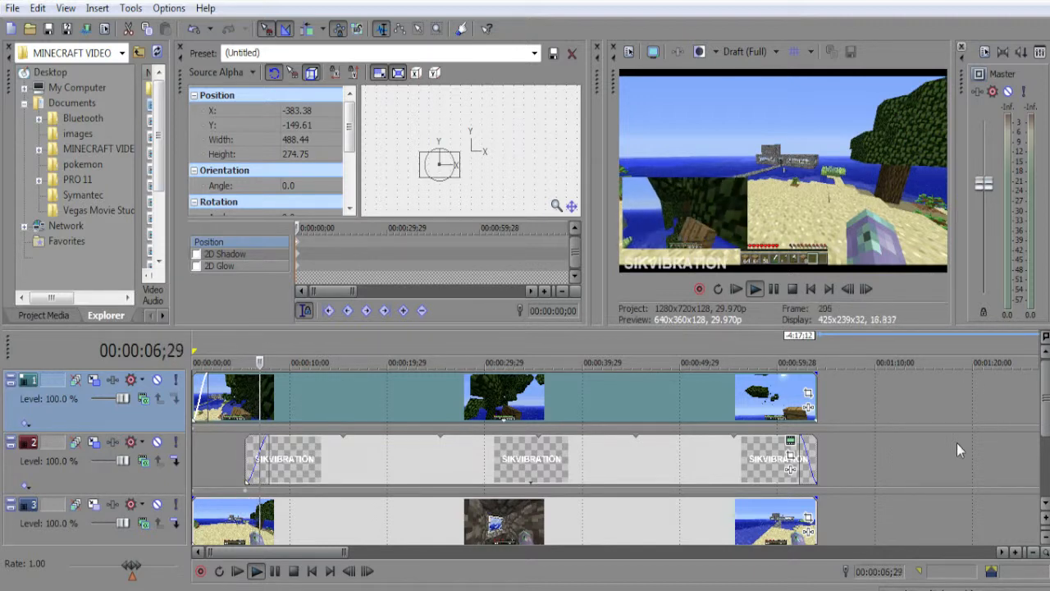
left_click(295, 572)
Remove the fade-in from the clip on track 1 and move the overlay up to about X -290, Y 122
left_click_drag(220, 400, 194, 397)
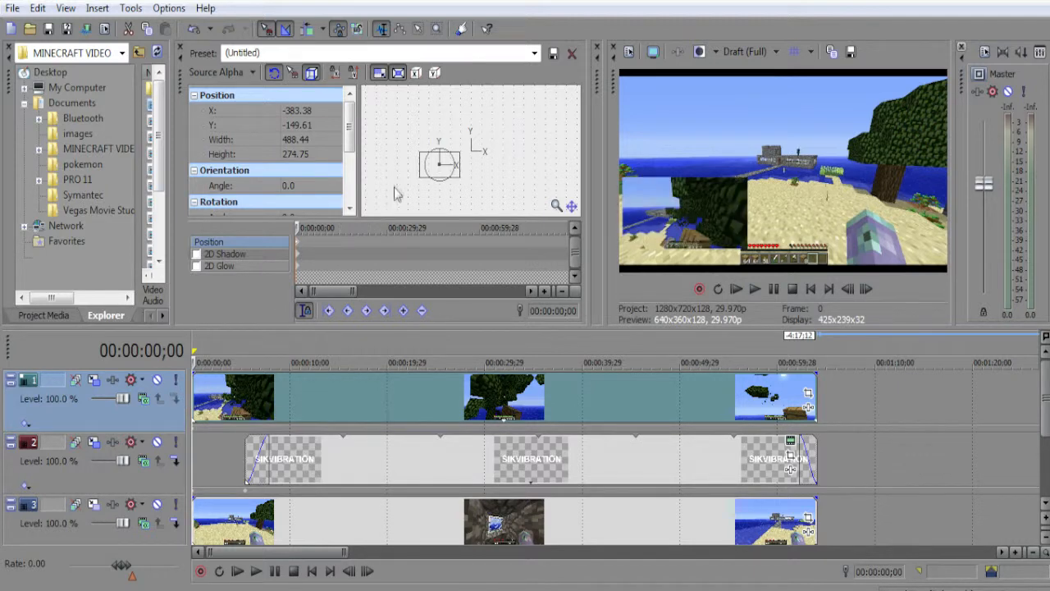
left_click_drag(440, 177, 457, 147)
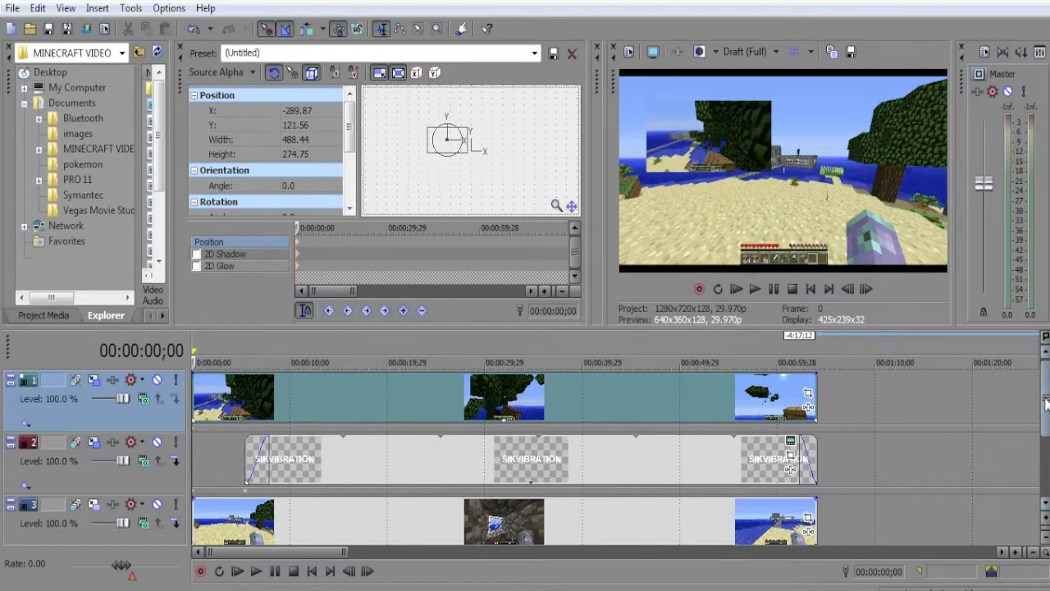
With Track Motion, enlarge the main video on track 3 to about 1400 × 787 so it fills the frame
left_click_drag(1046, 403, 1044, 467)
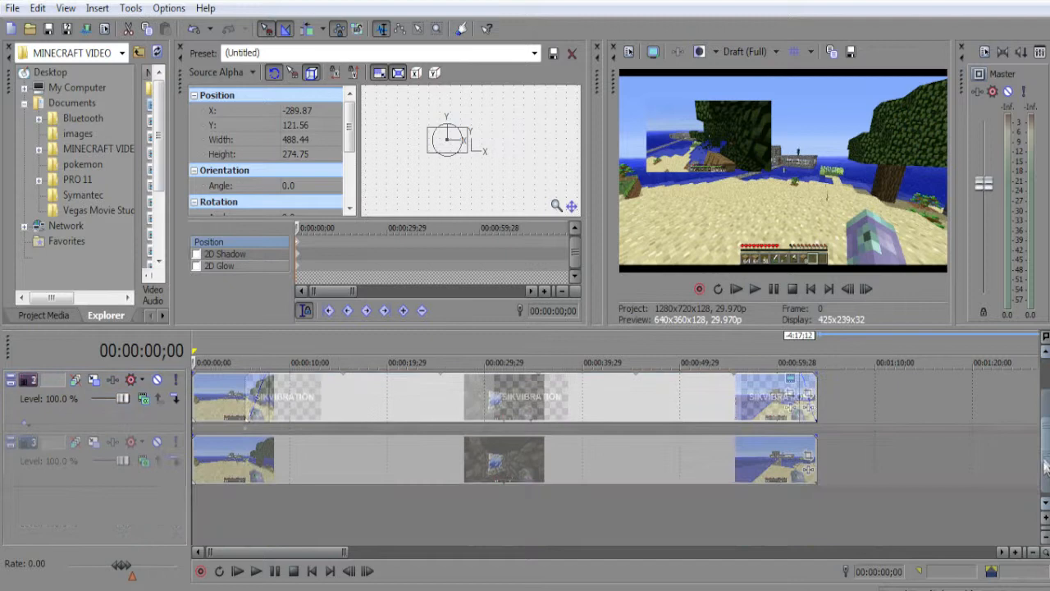
left_click(93, 381)
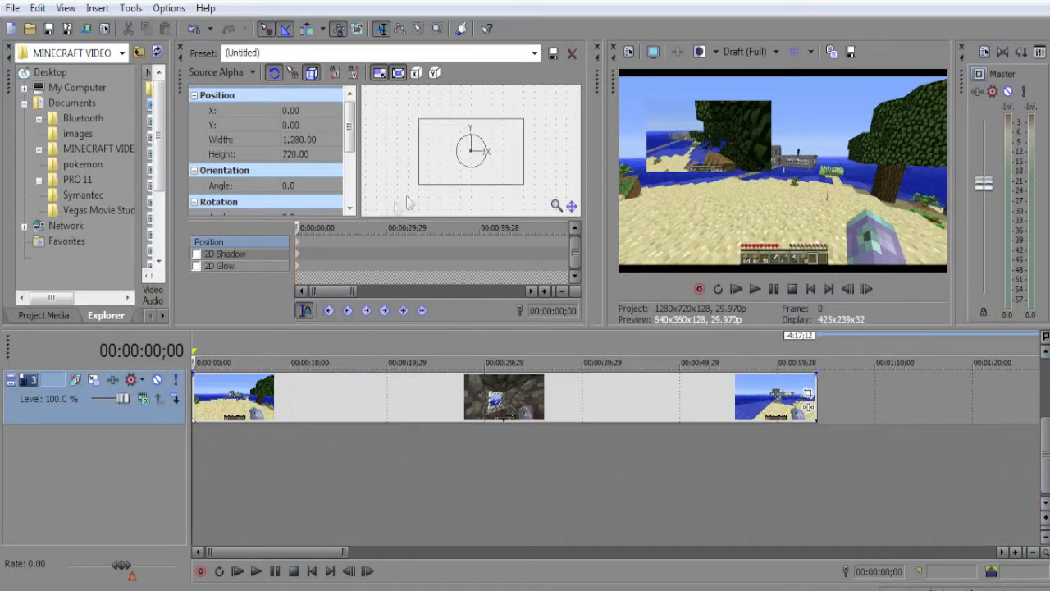
left_click_drag(417, 188, 413, 188)
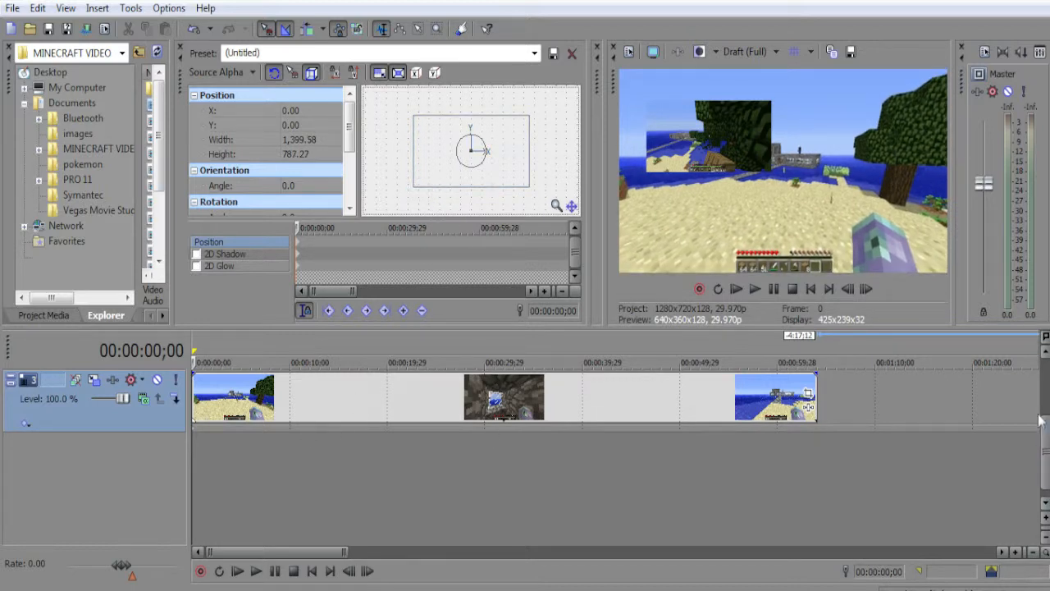
Move the overlay on track 1 to the frame's upper-left corner, about X -374, Y 196, and close Track Motion
scroll(1039, 419, "up", 3)
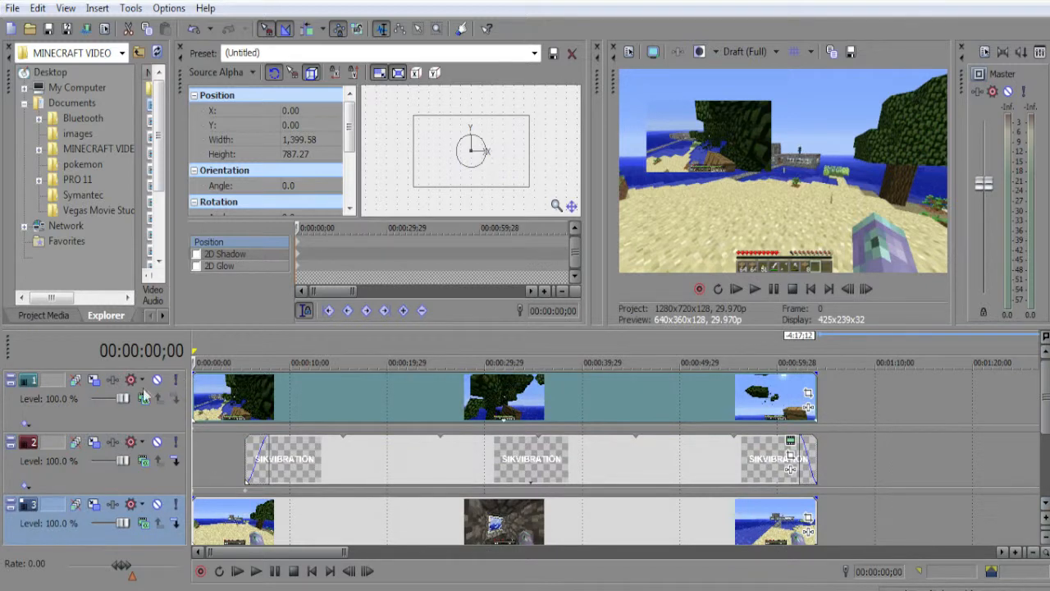
left_click(93, 381)
left_click_drag(440, 150, 438, 144)
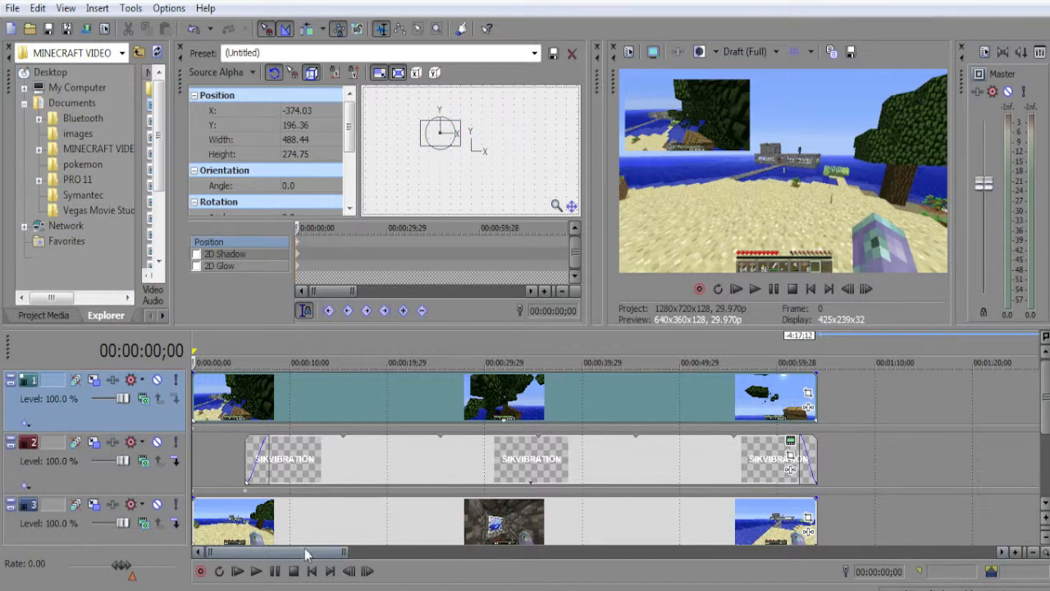
left_click(181, 48)
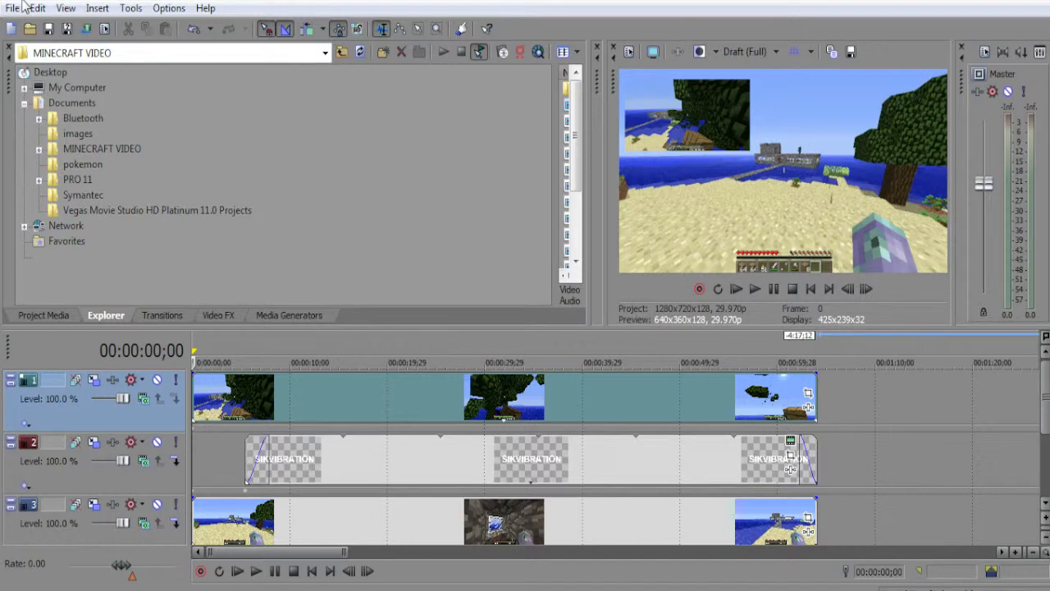
Bring up the project's file commands
left_click(14, 10)
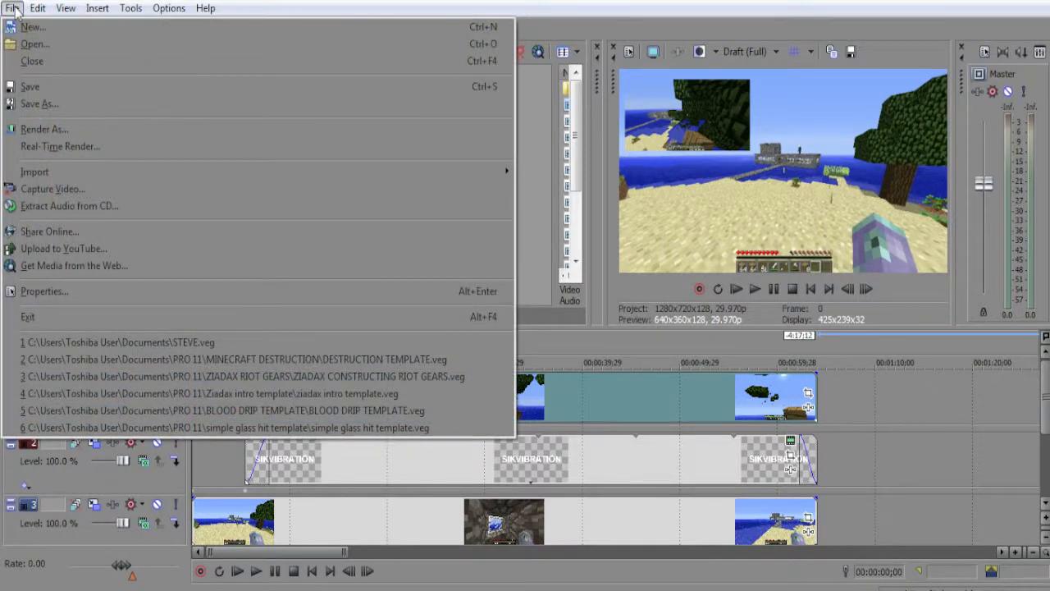